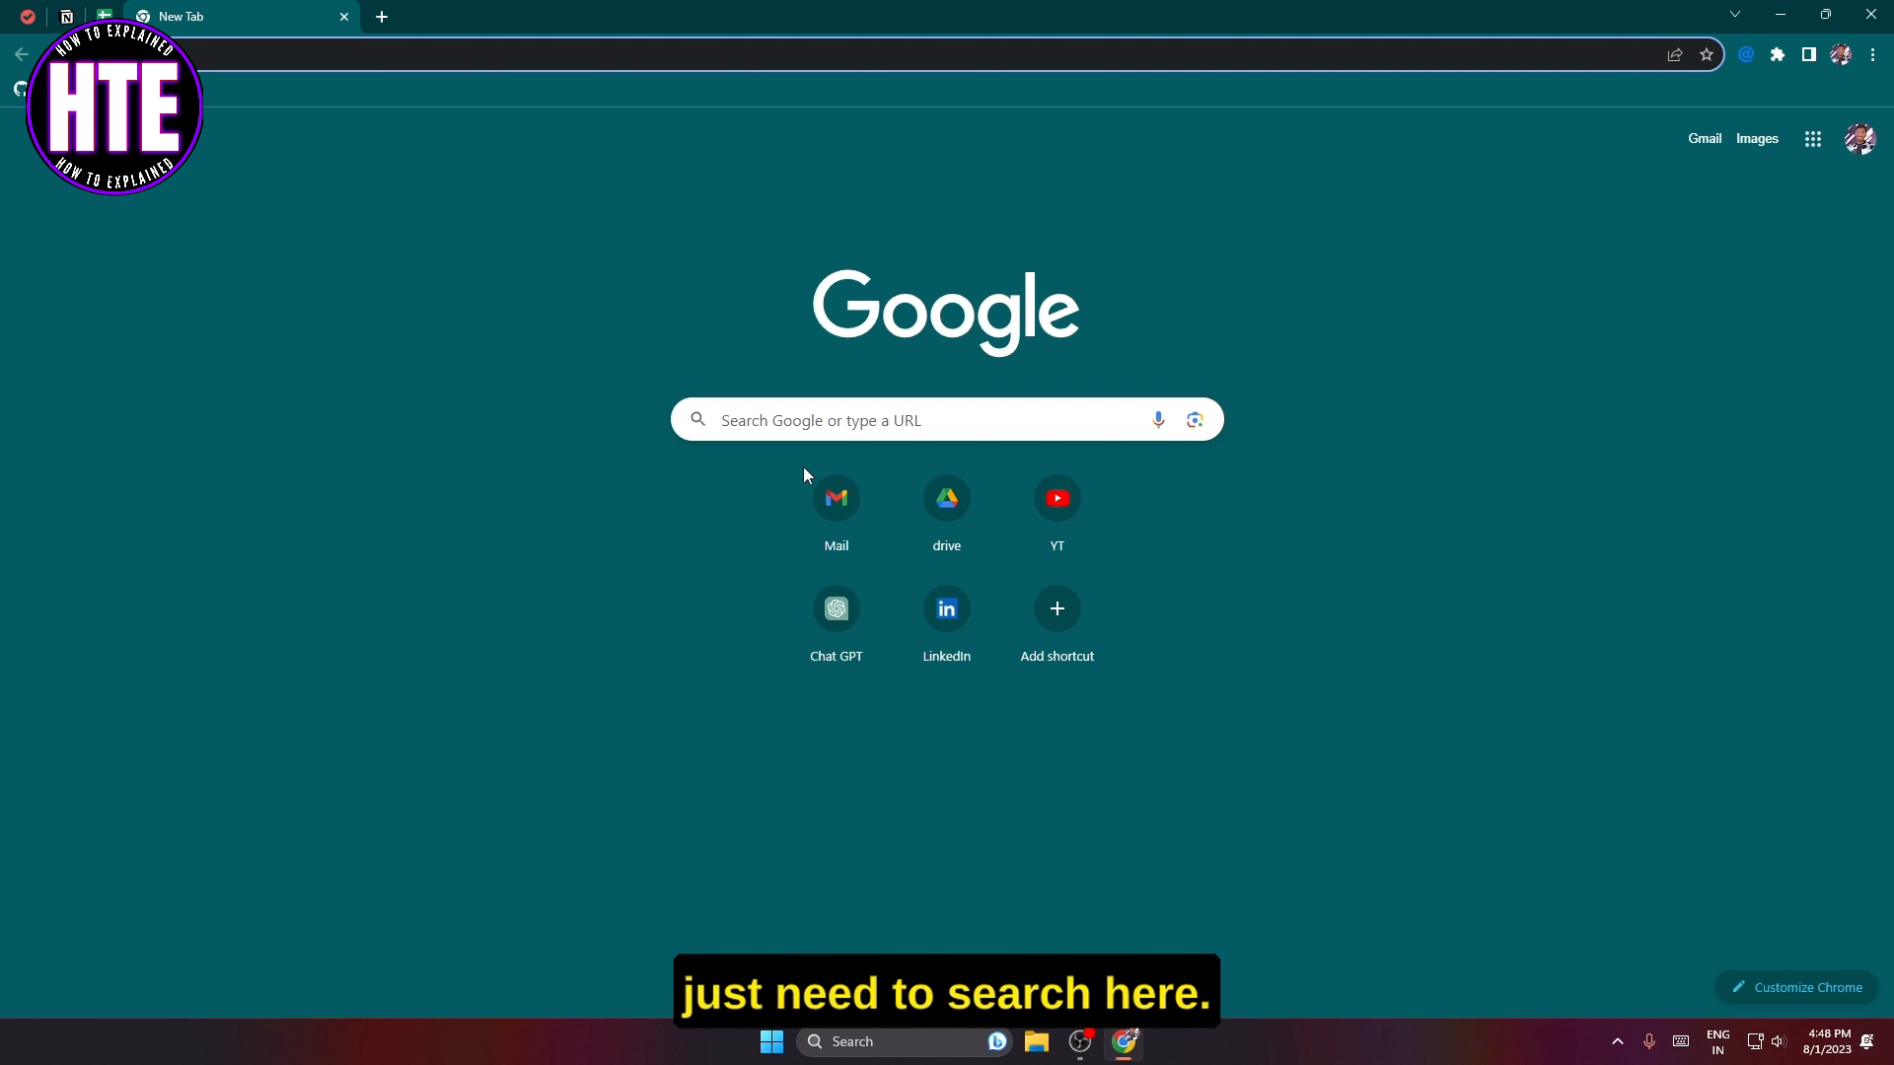
# - Search the web for rufus and open the official Rufus website
pyautogui.write('rufus')
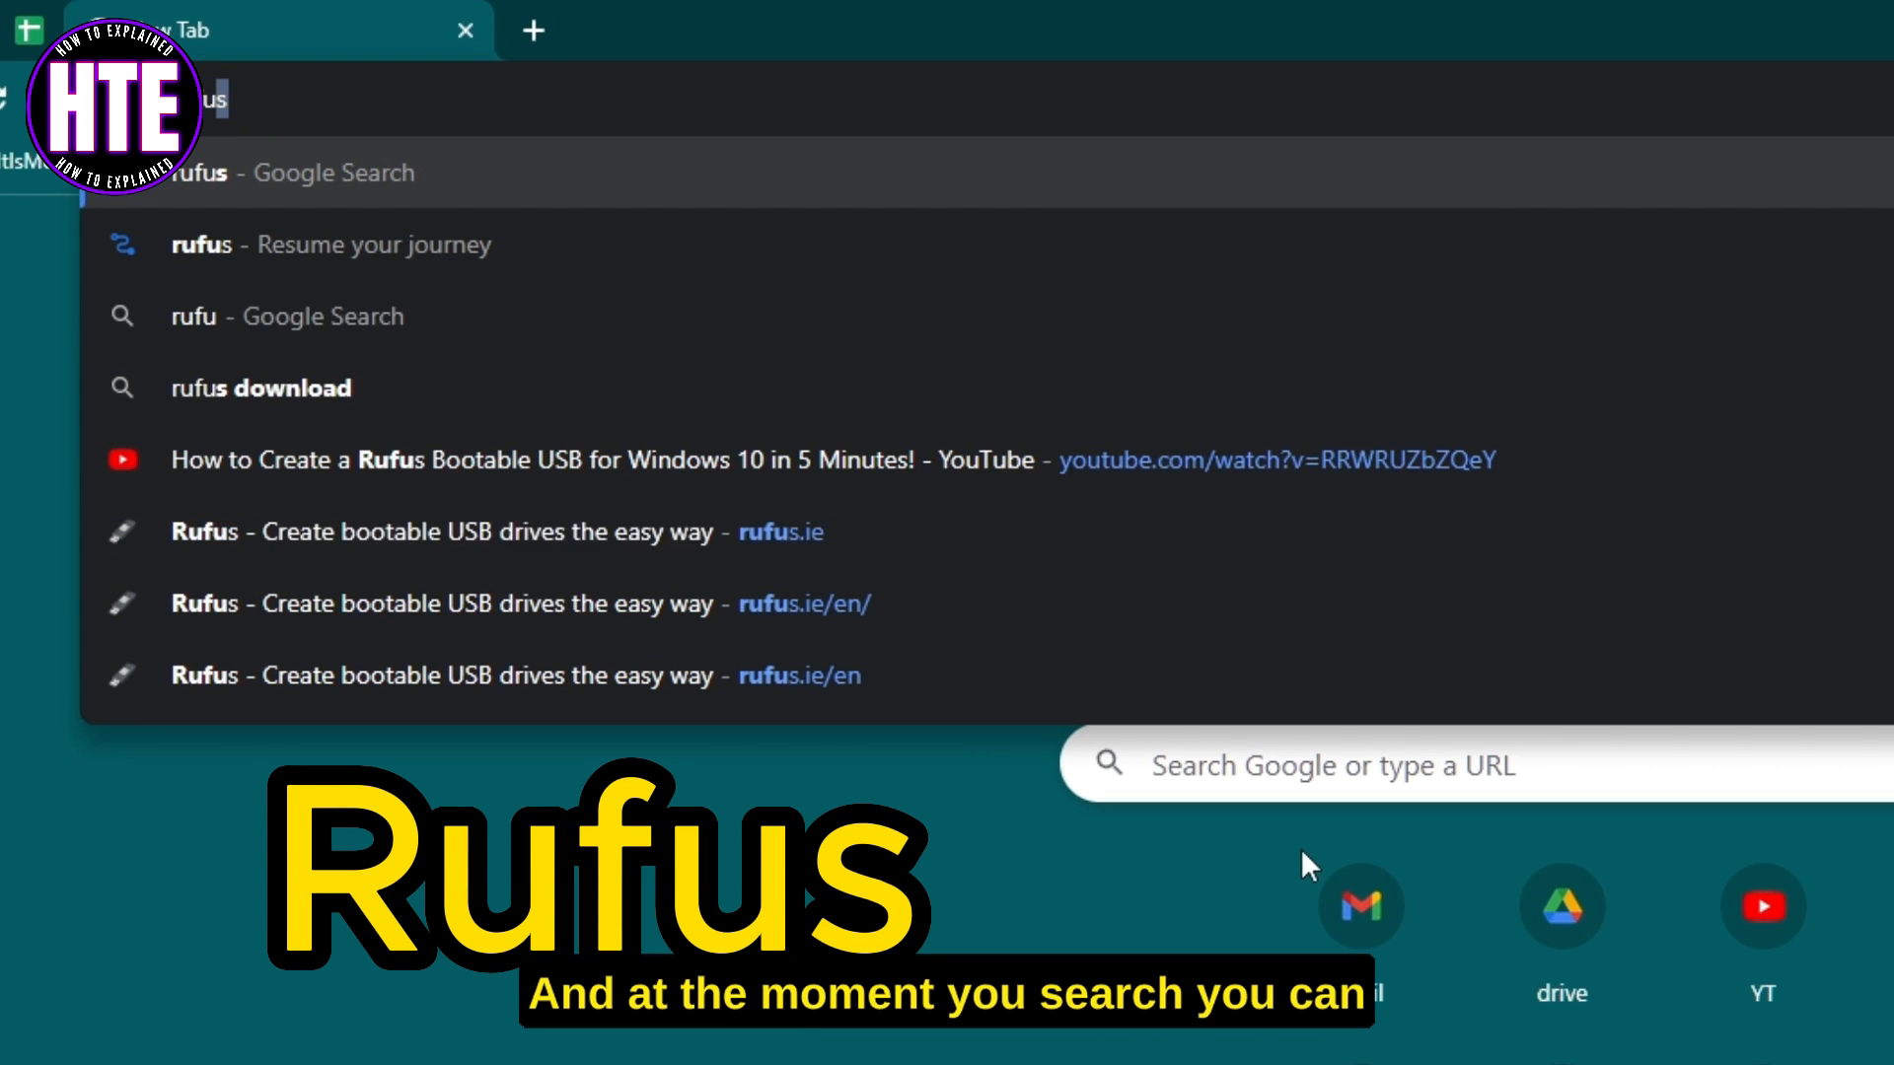
pyautogui.press('Return')
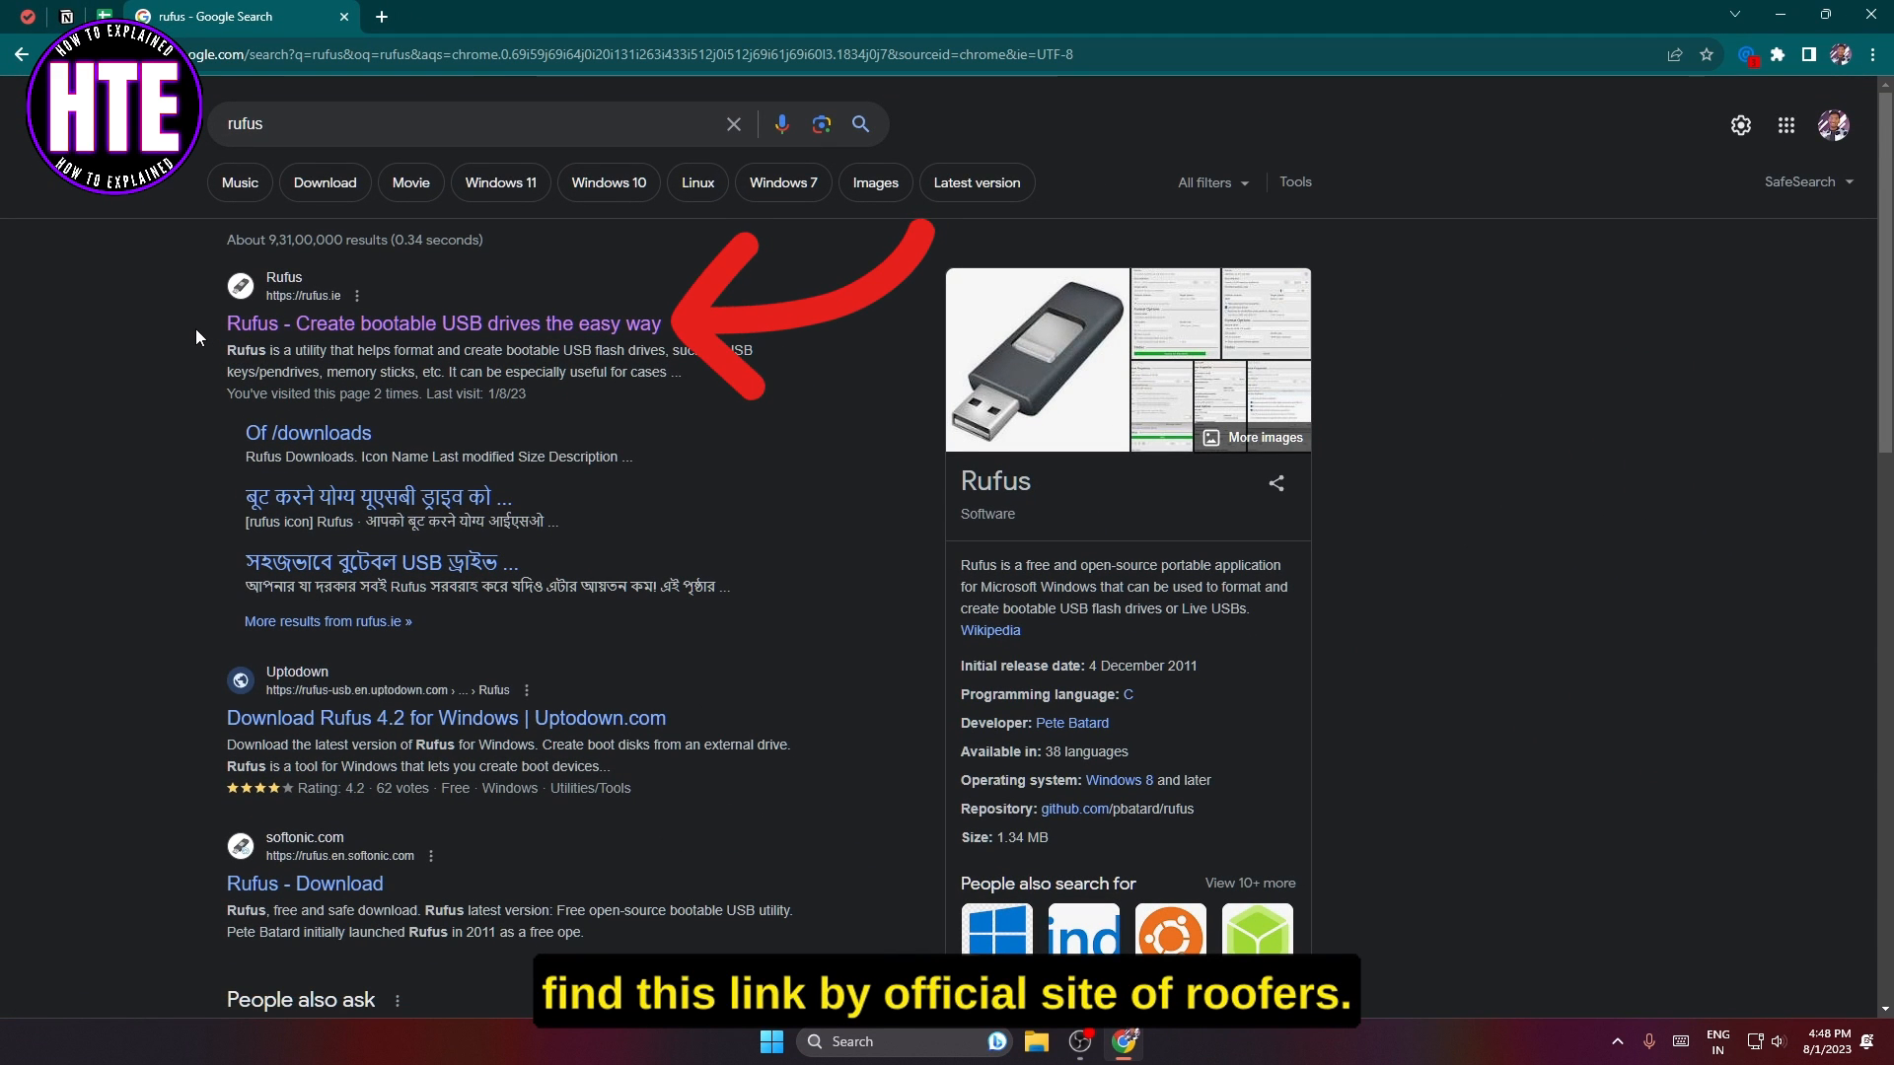
pyautogui.click(303, 326)
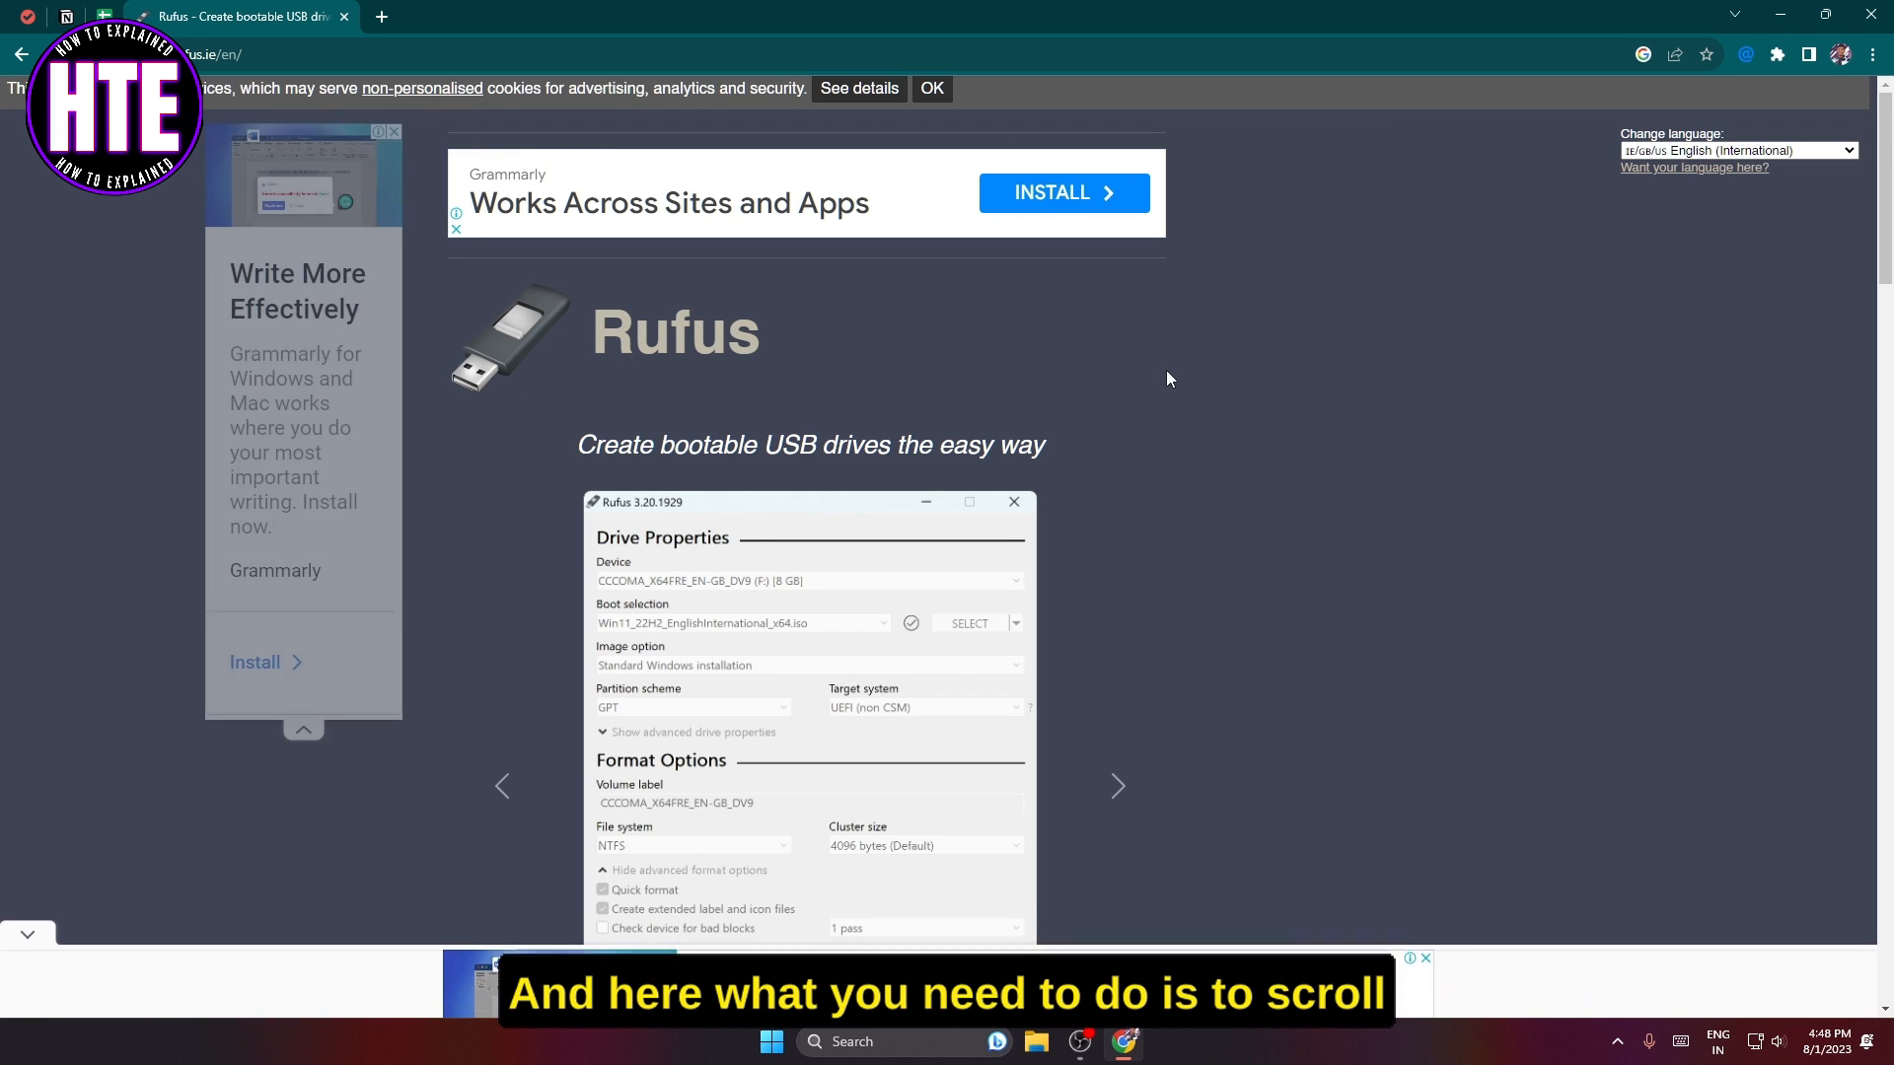
# - Download the standard Windows x64 release rufus-4.2.exe from the latest releases and dismiss the advertisement
pyautogui.scroll(-1, 1642, 438)
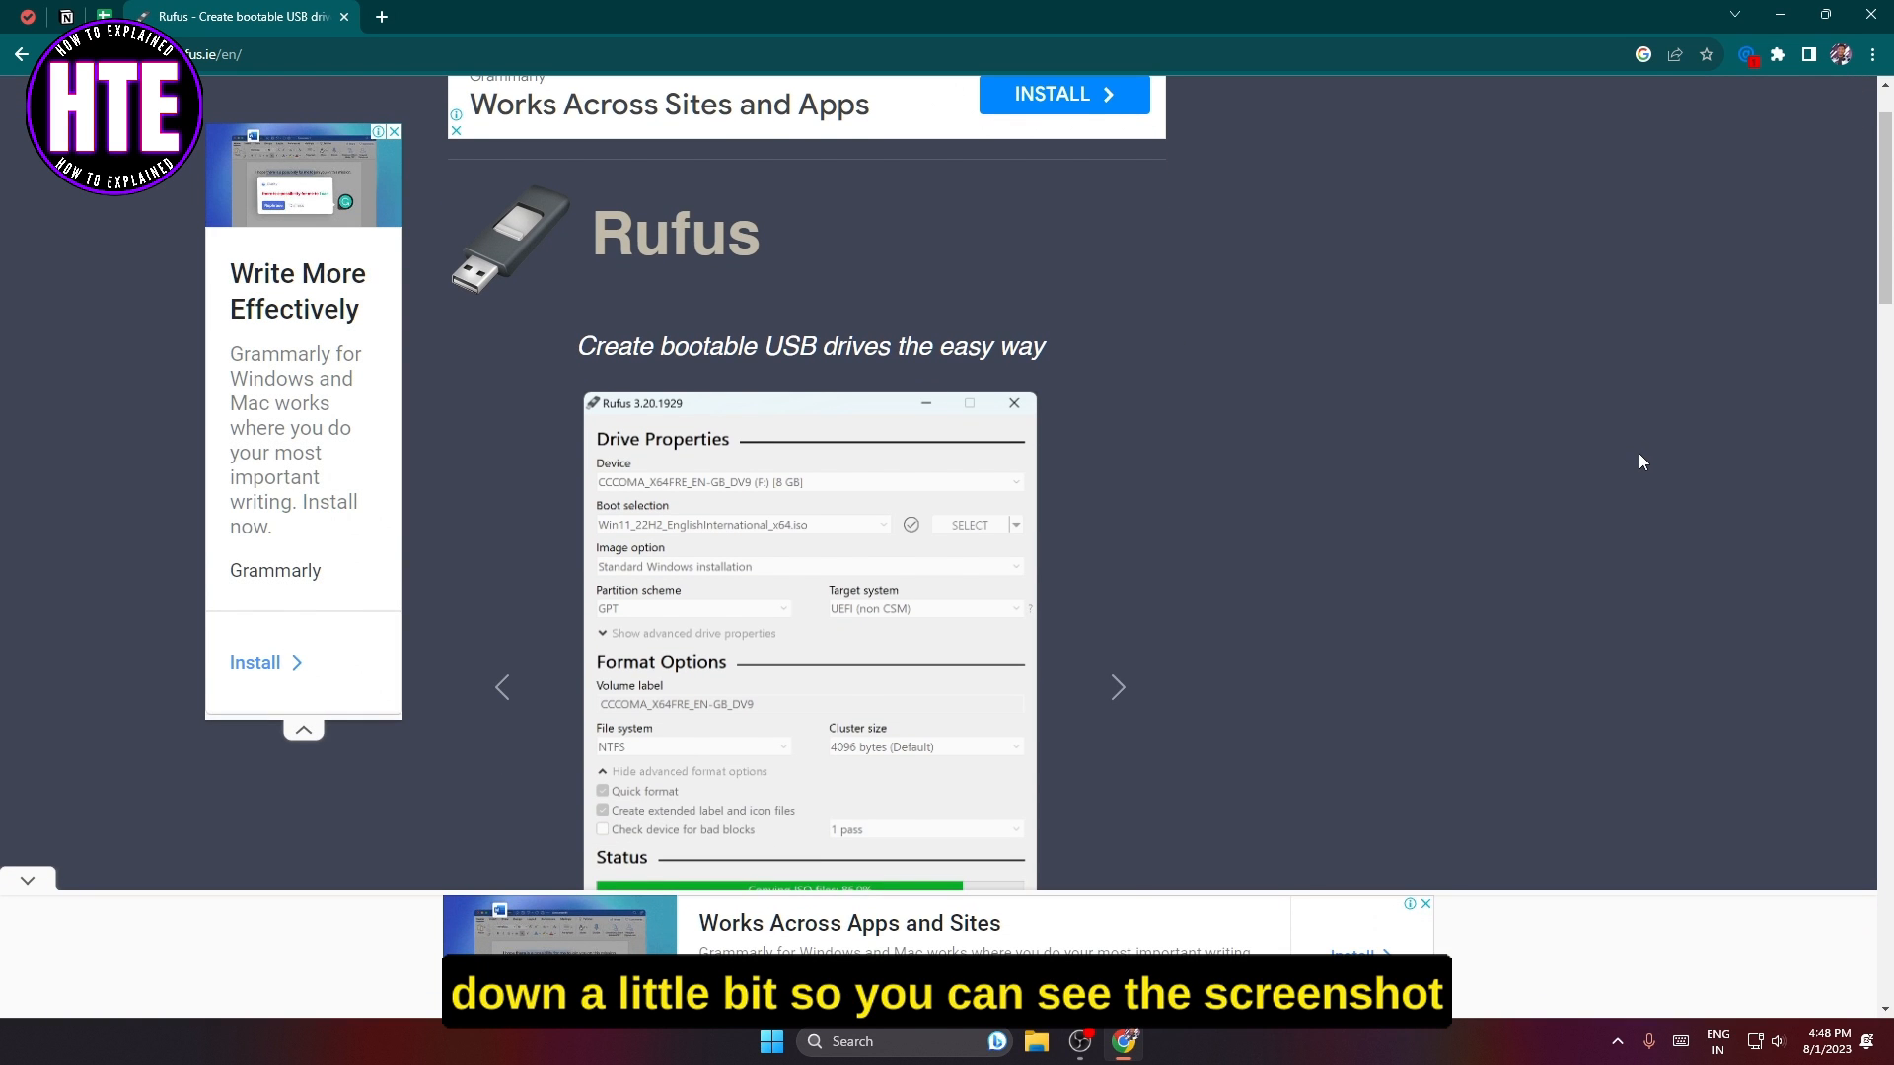
pyautogui.scroll(-2, 1639, 454)
pyautogui.scroll(-7, 1640, 460)
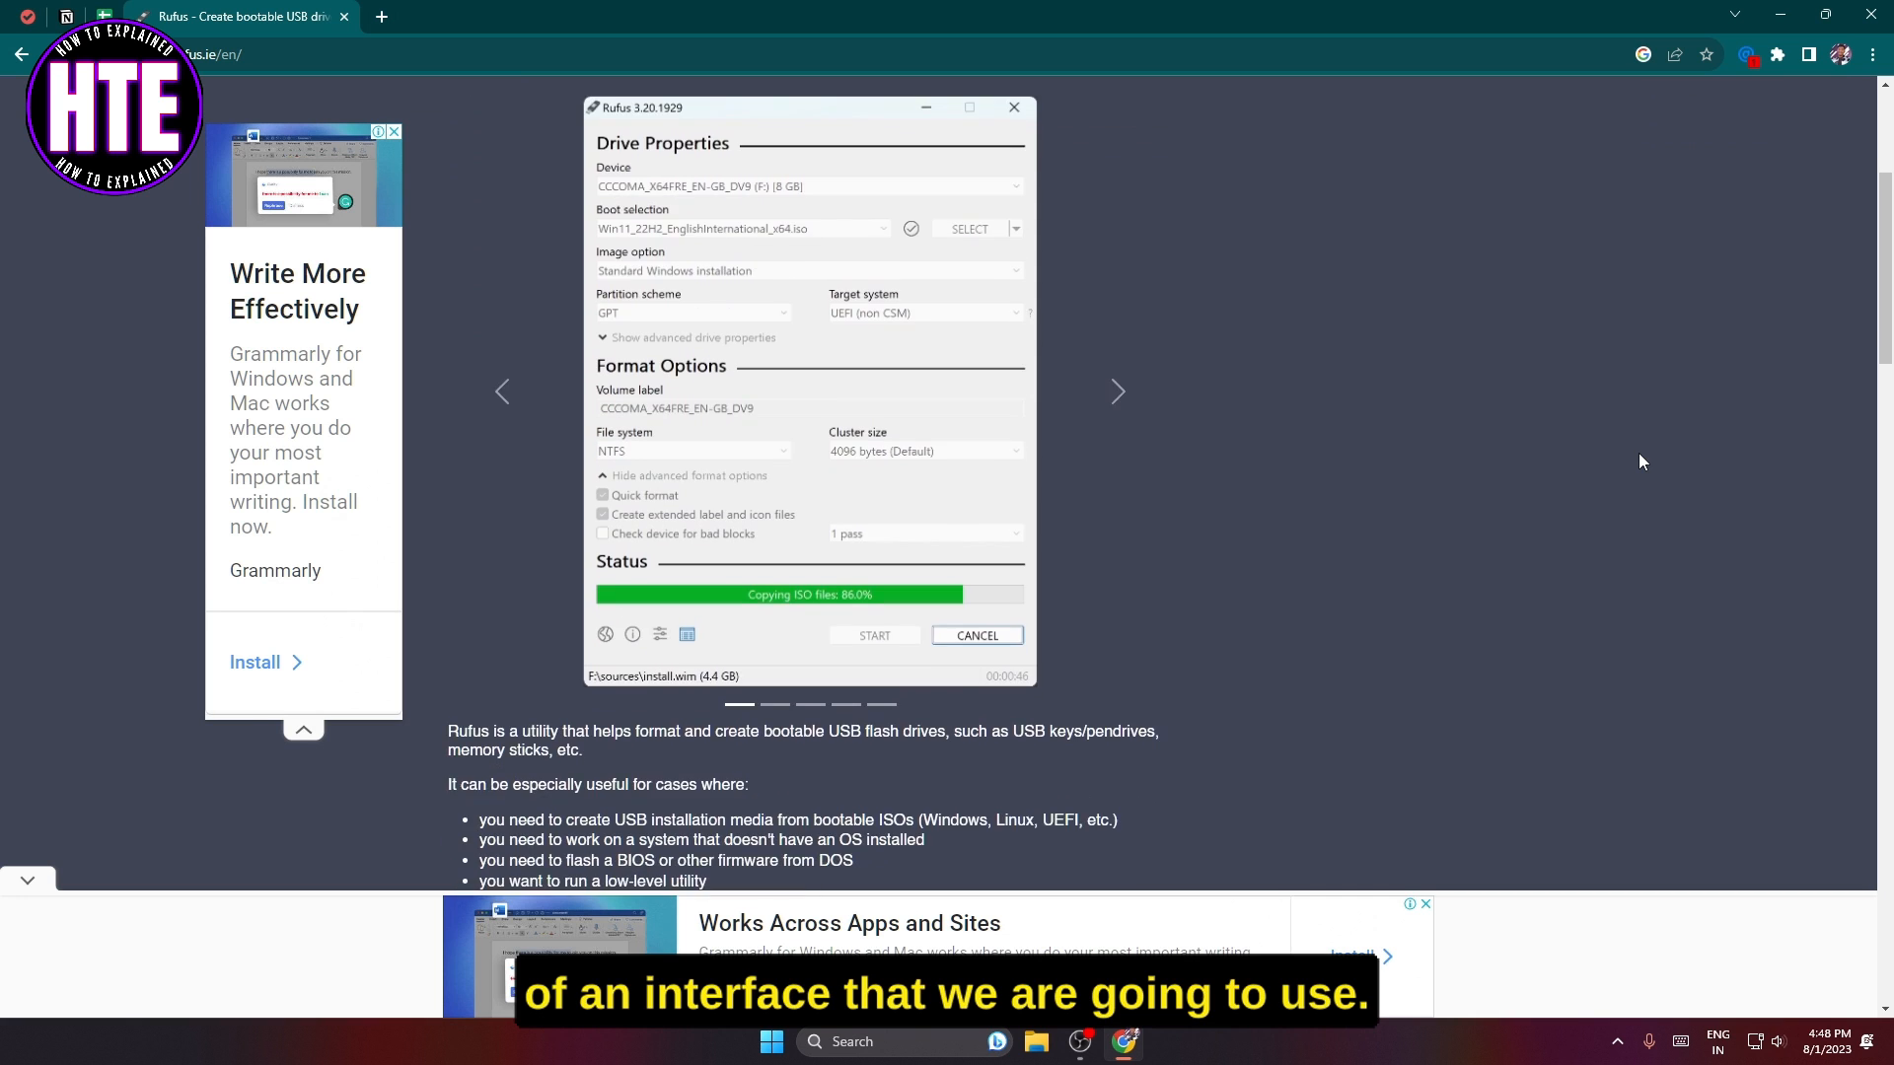
pyautogui.scroll(-1, 1640, 452)
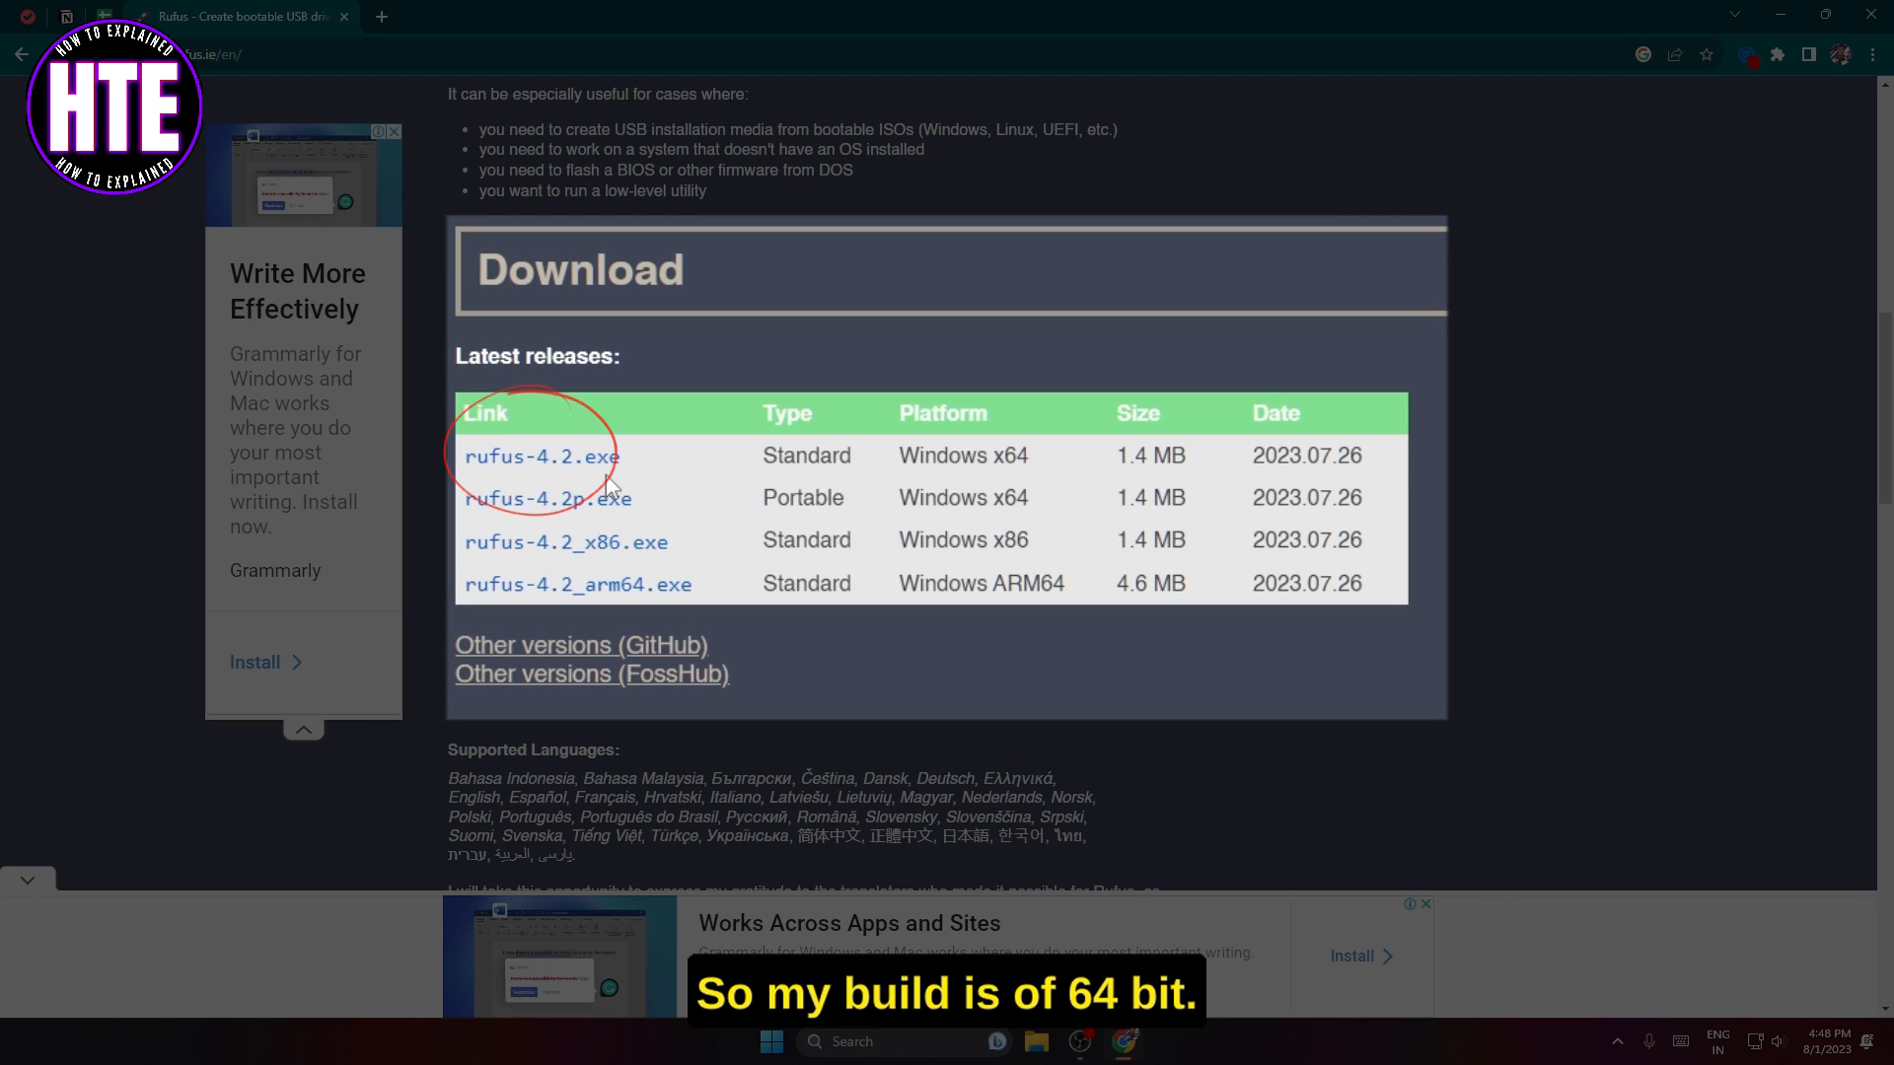
pyautogui.click(577, 471)
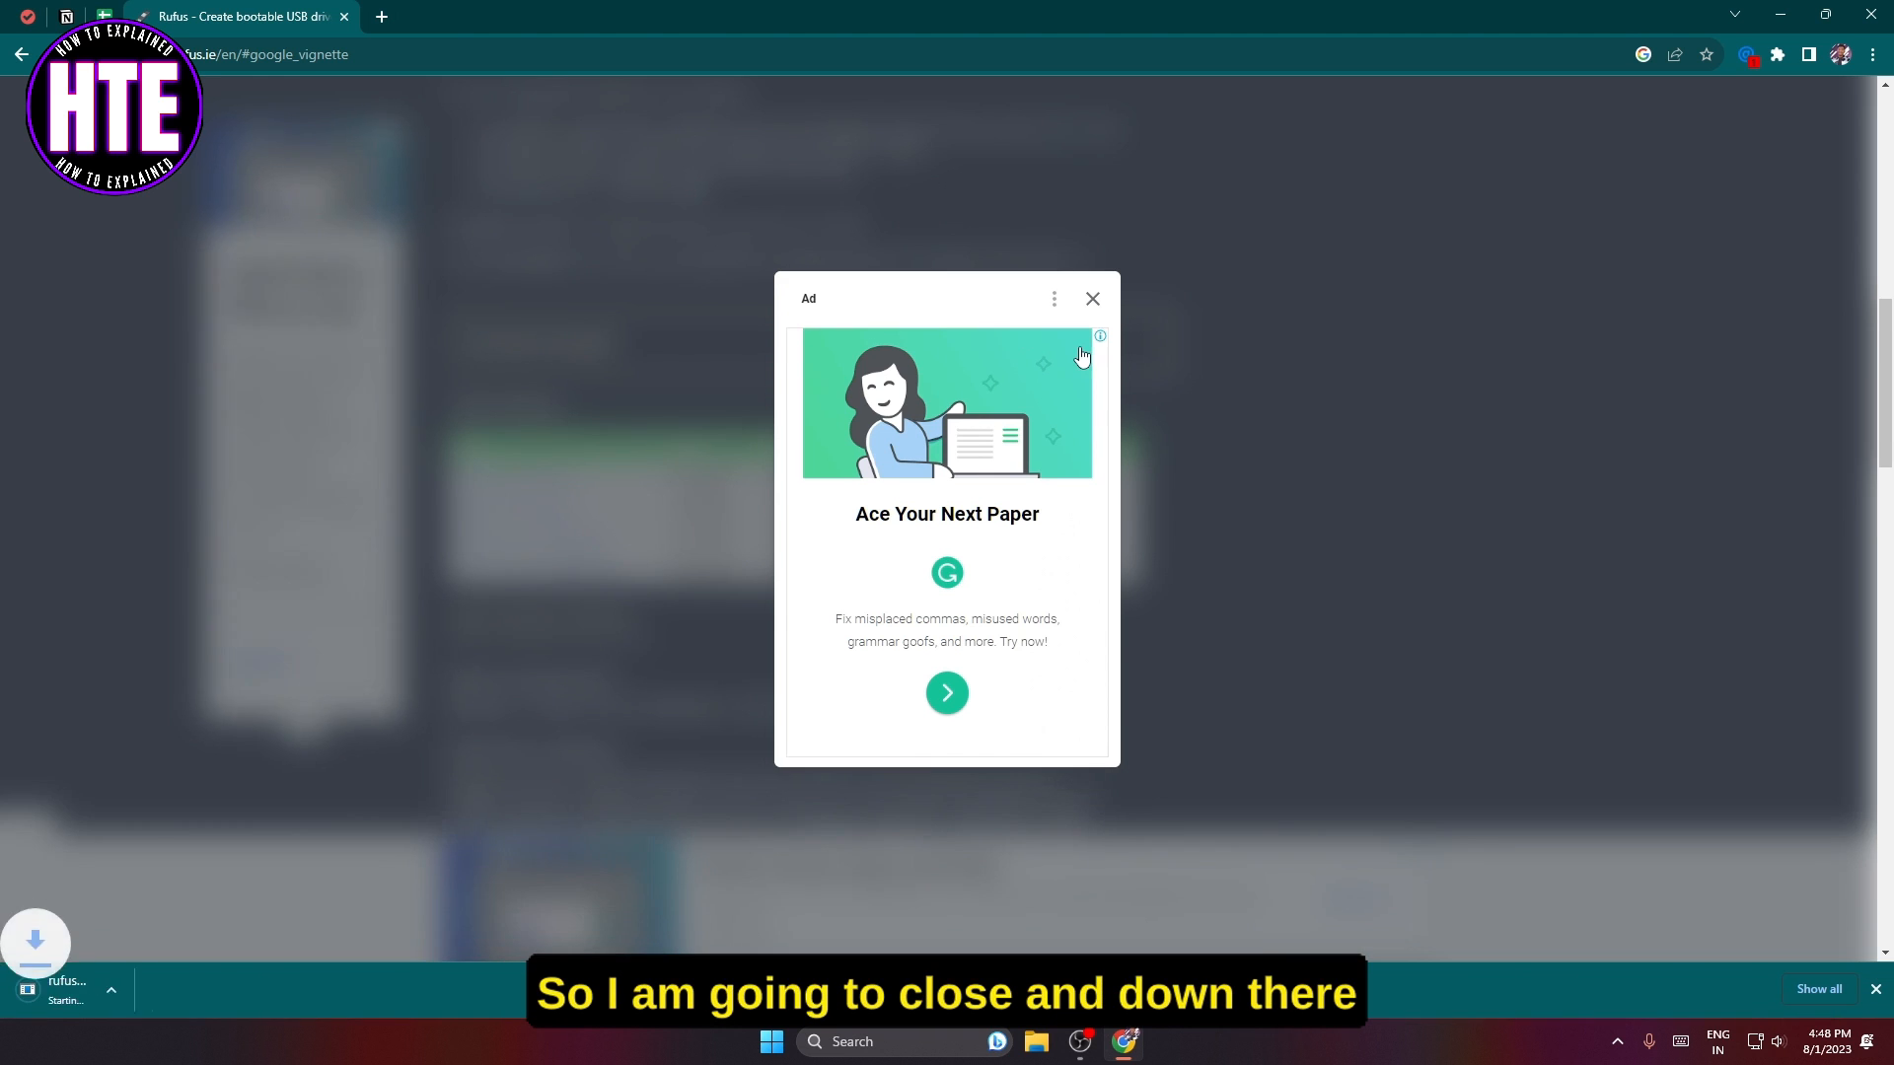
pyautogui.click(1093, 298)
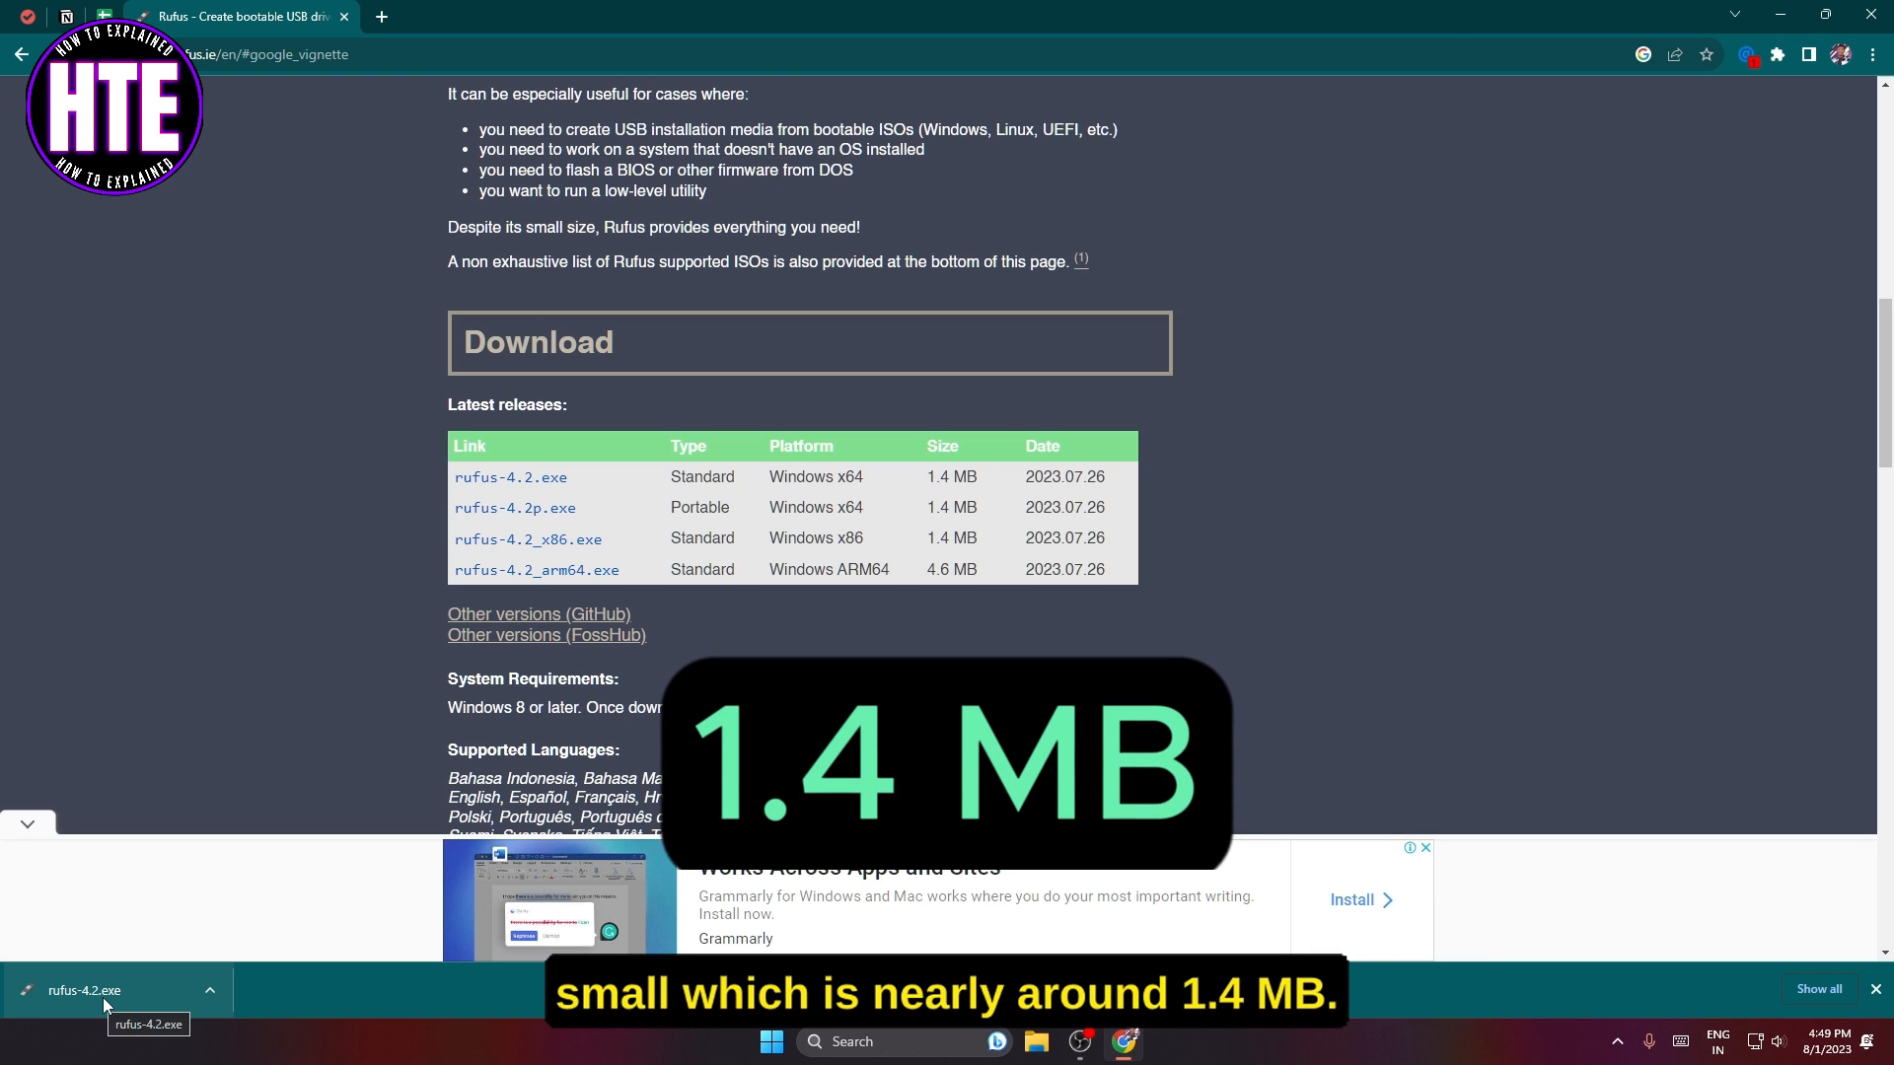
# - Launch the downloaded rufus-4.2.exe, allow it to check for updates online, and minimize the browser
pyautogui.click(75, 990)
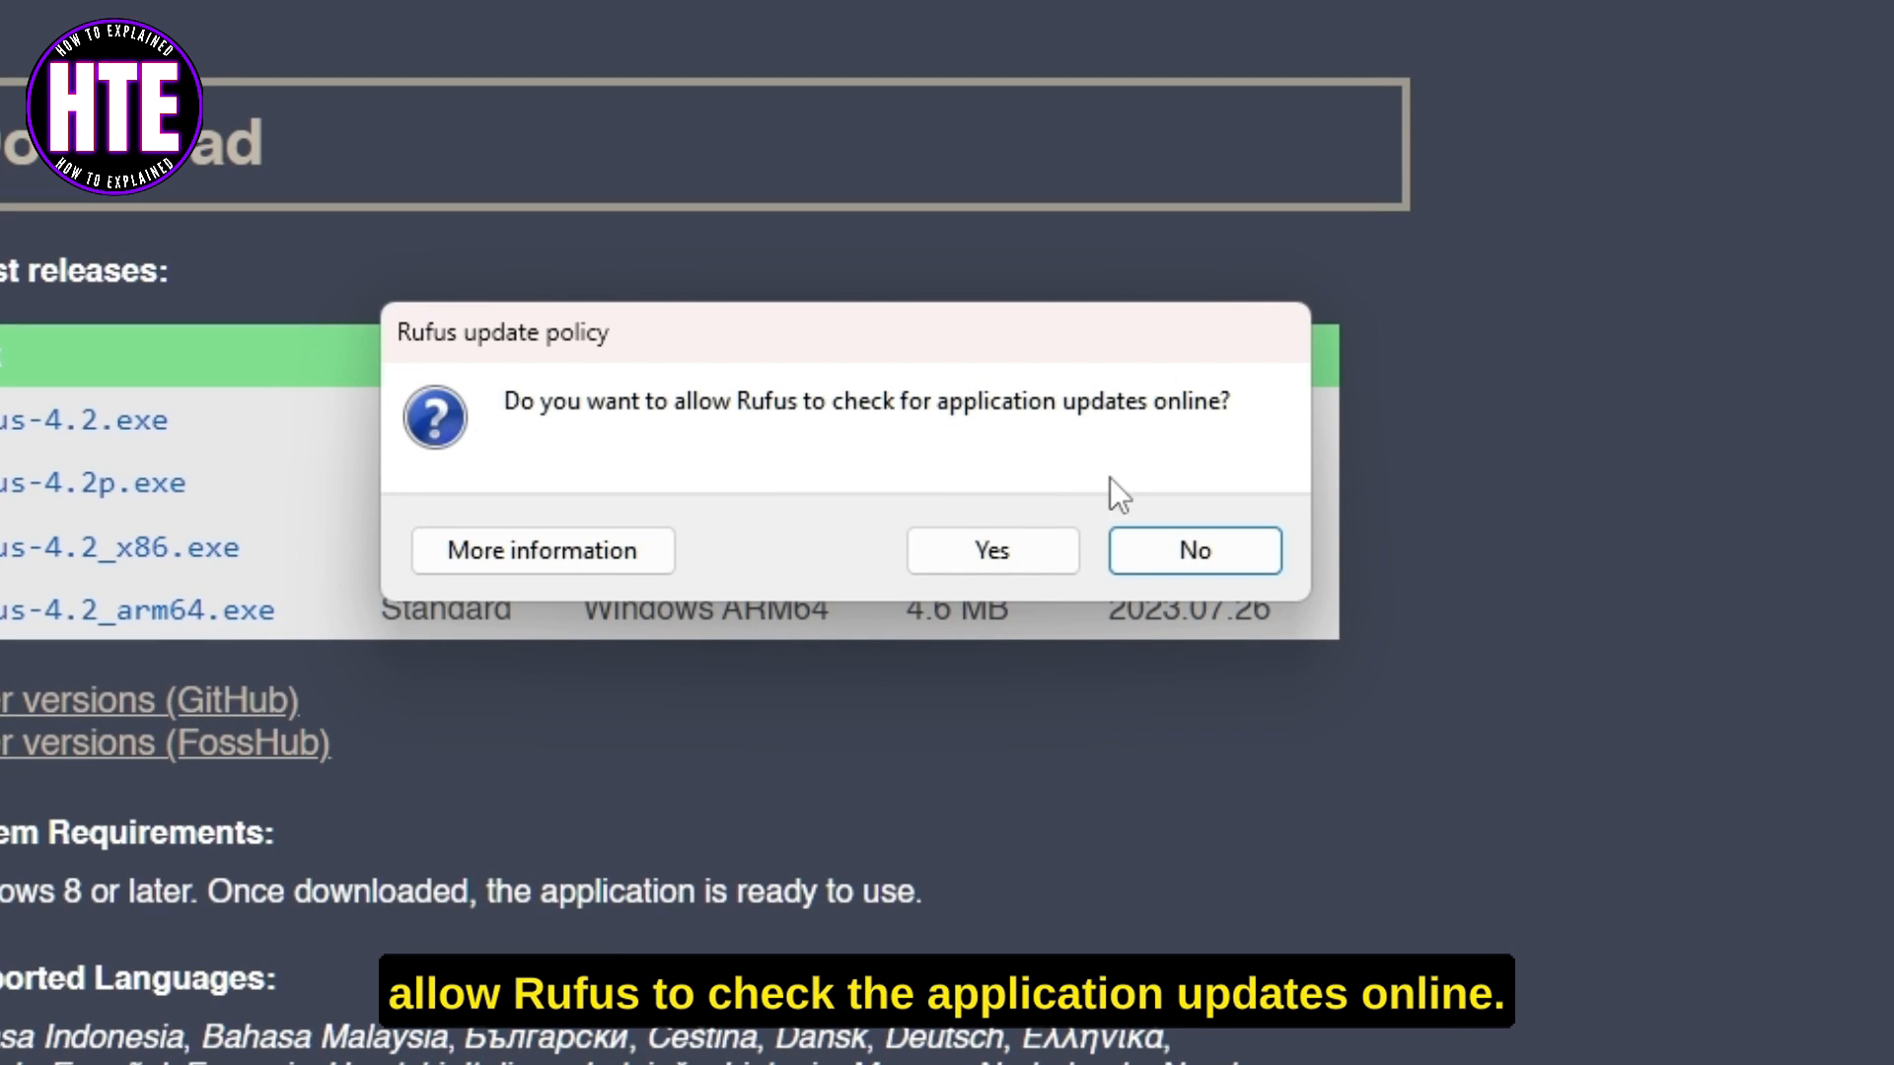
pyautogui.click(1004, 542)
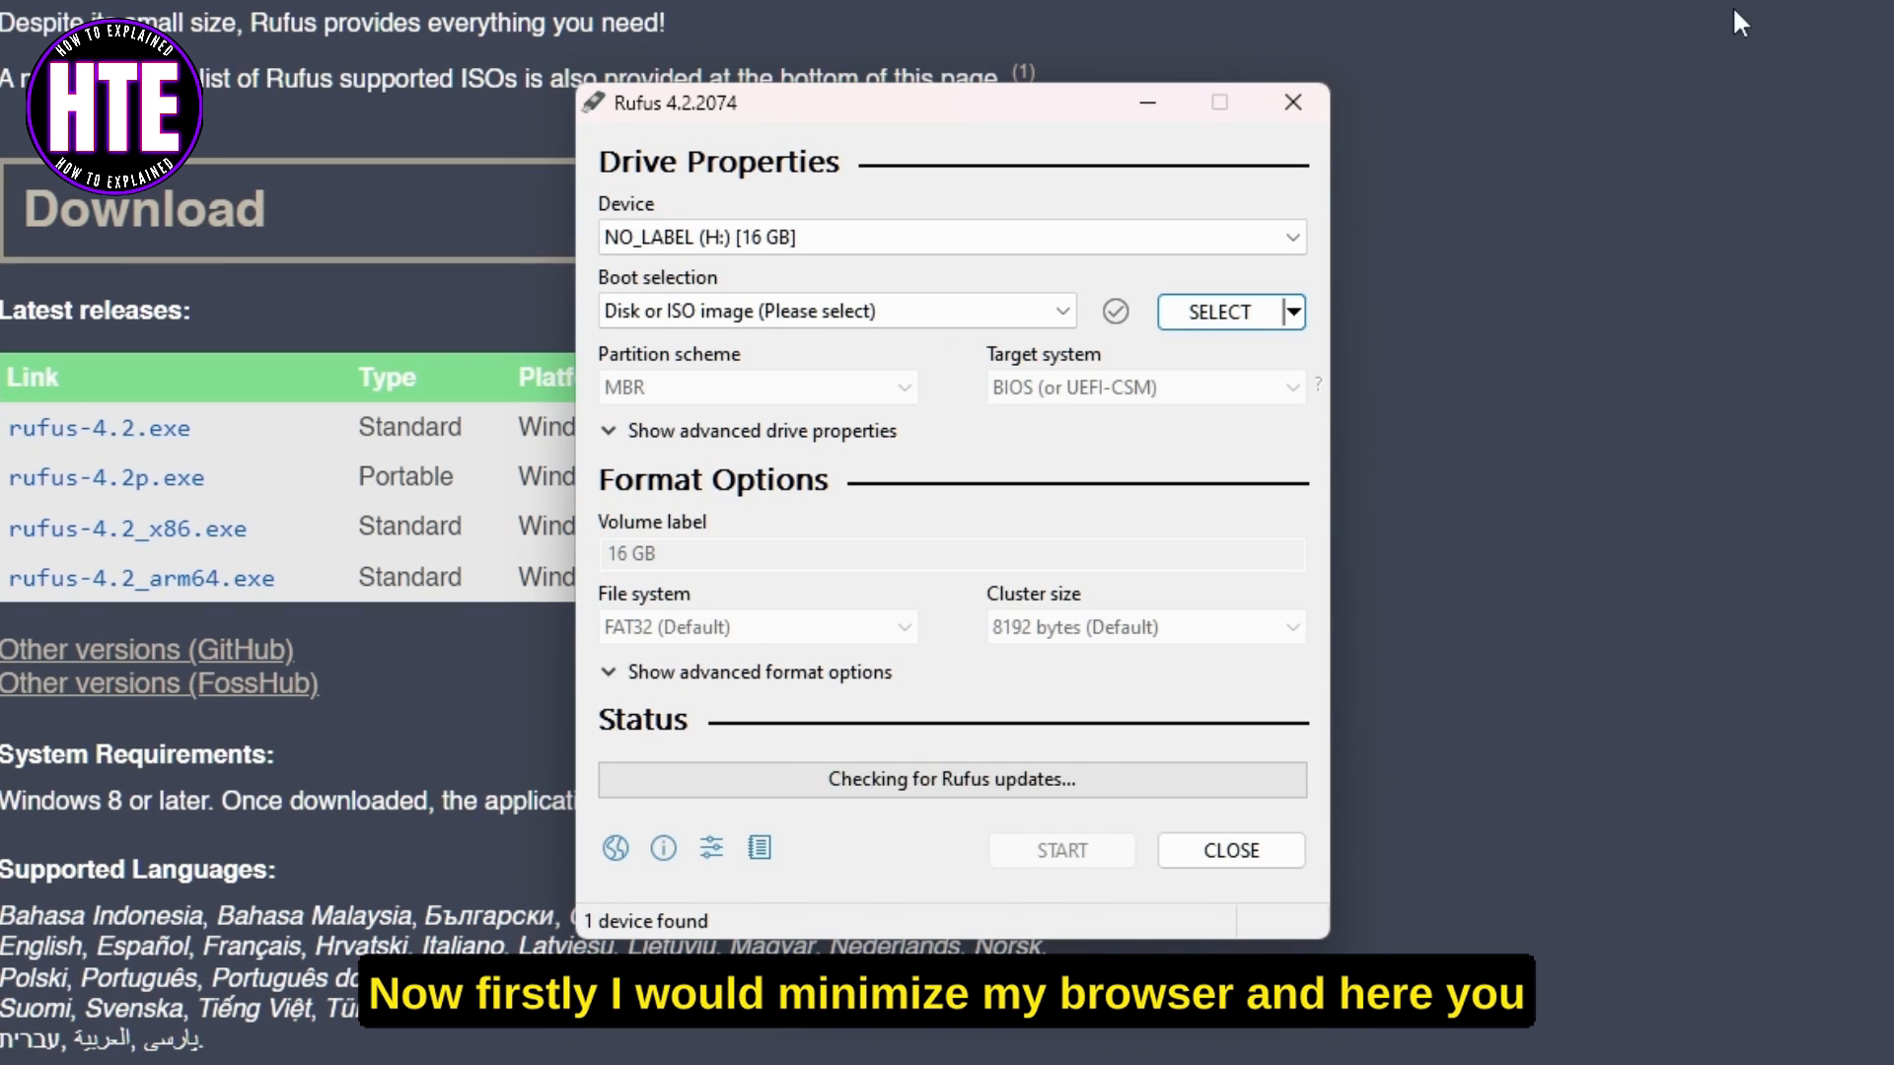
pyautogui.press('super+Down')
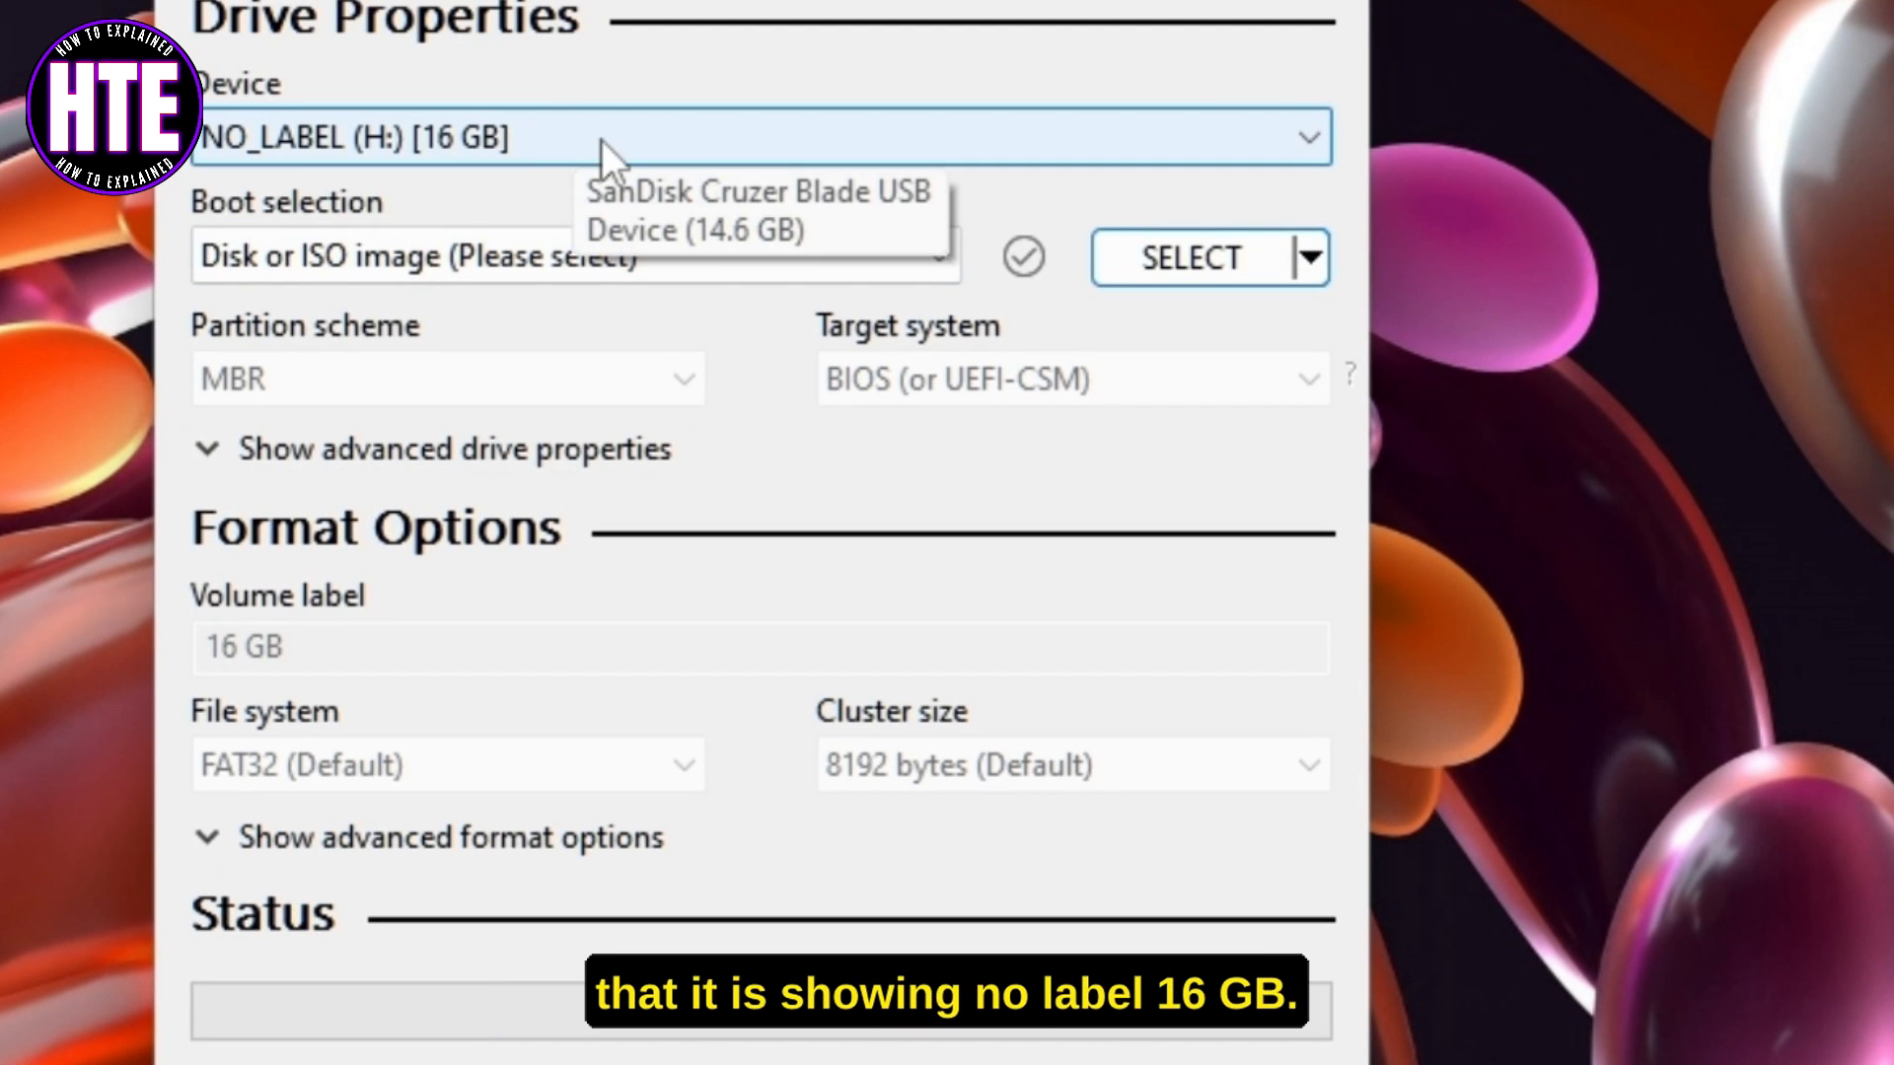
# - Select the 16 GB USB drive NO_LABEL (H:) as the target device in Rufus
pyautogui.click(434, 146)
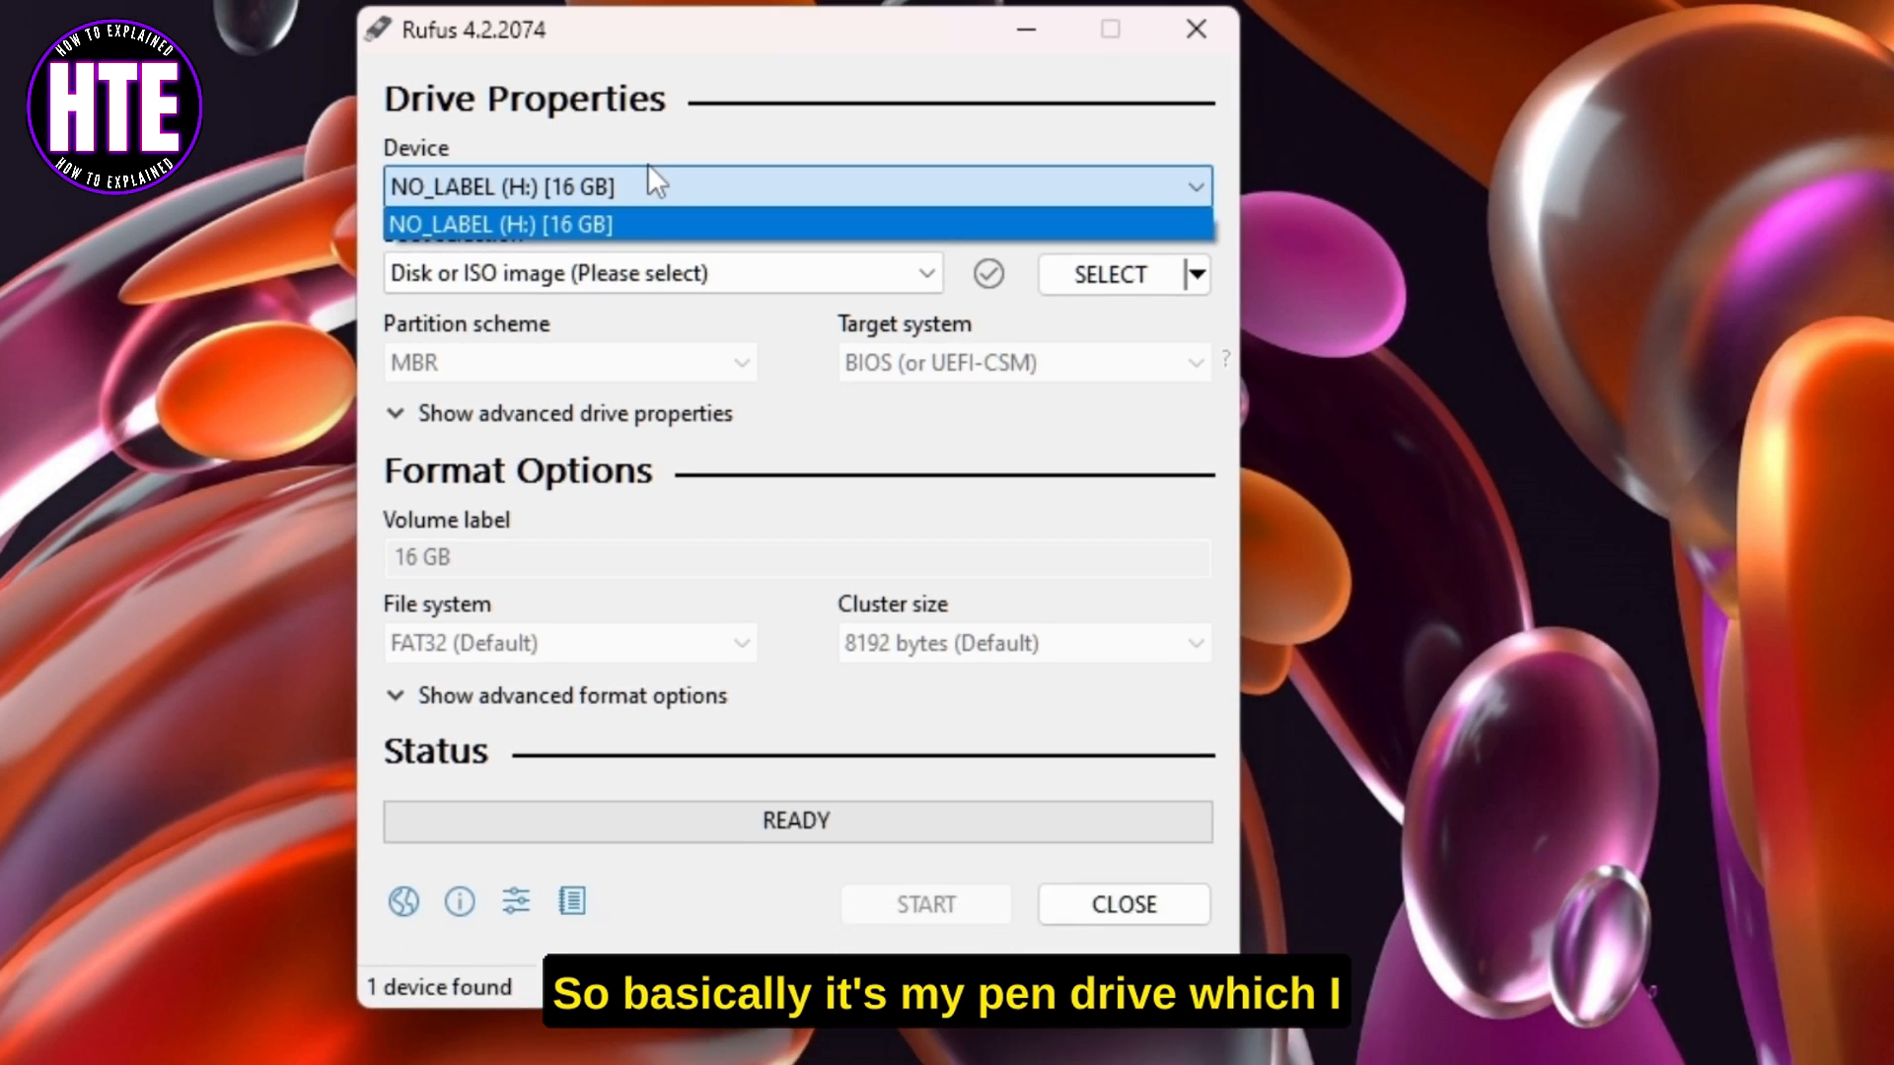
pyautogui.click(548, 123)
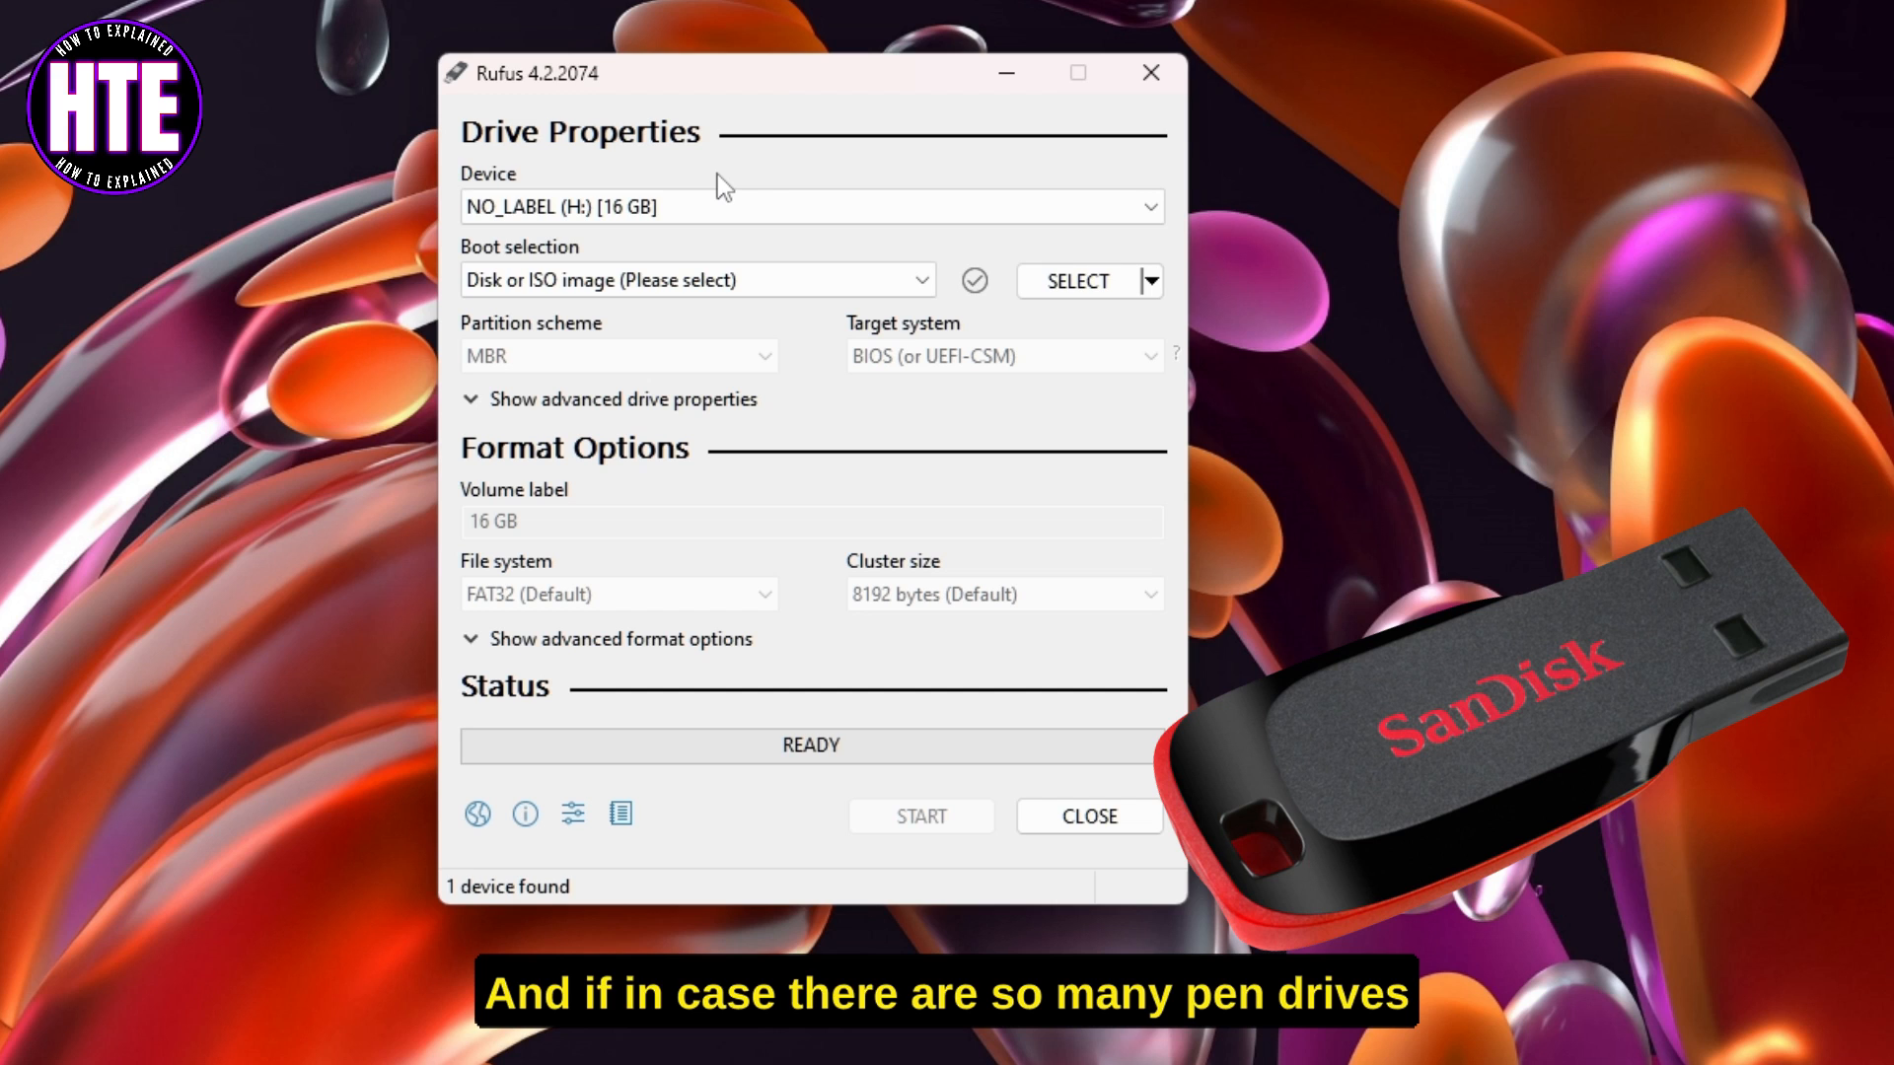
pyautogui.click(681, 207)
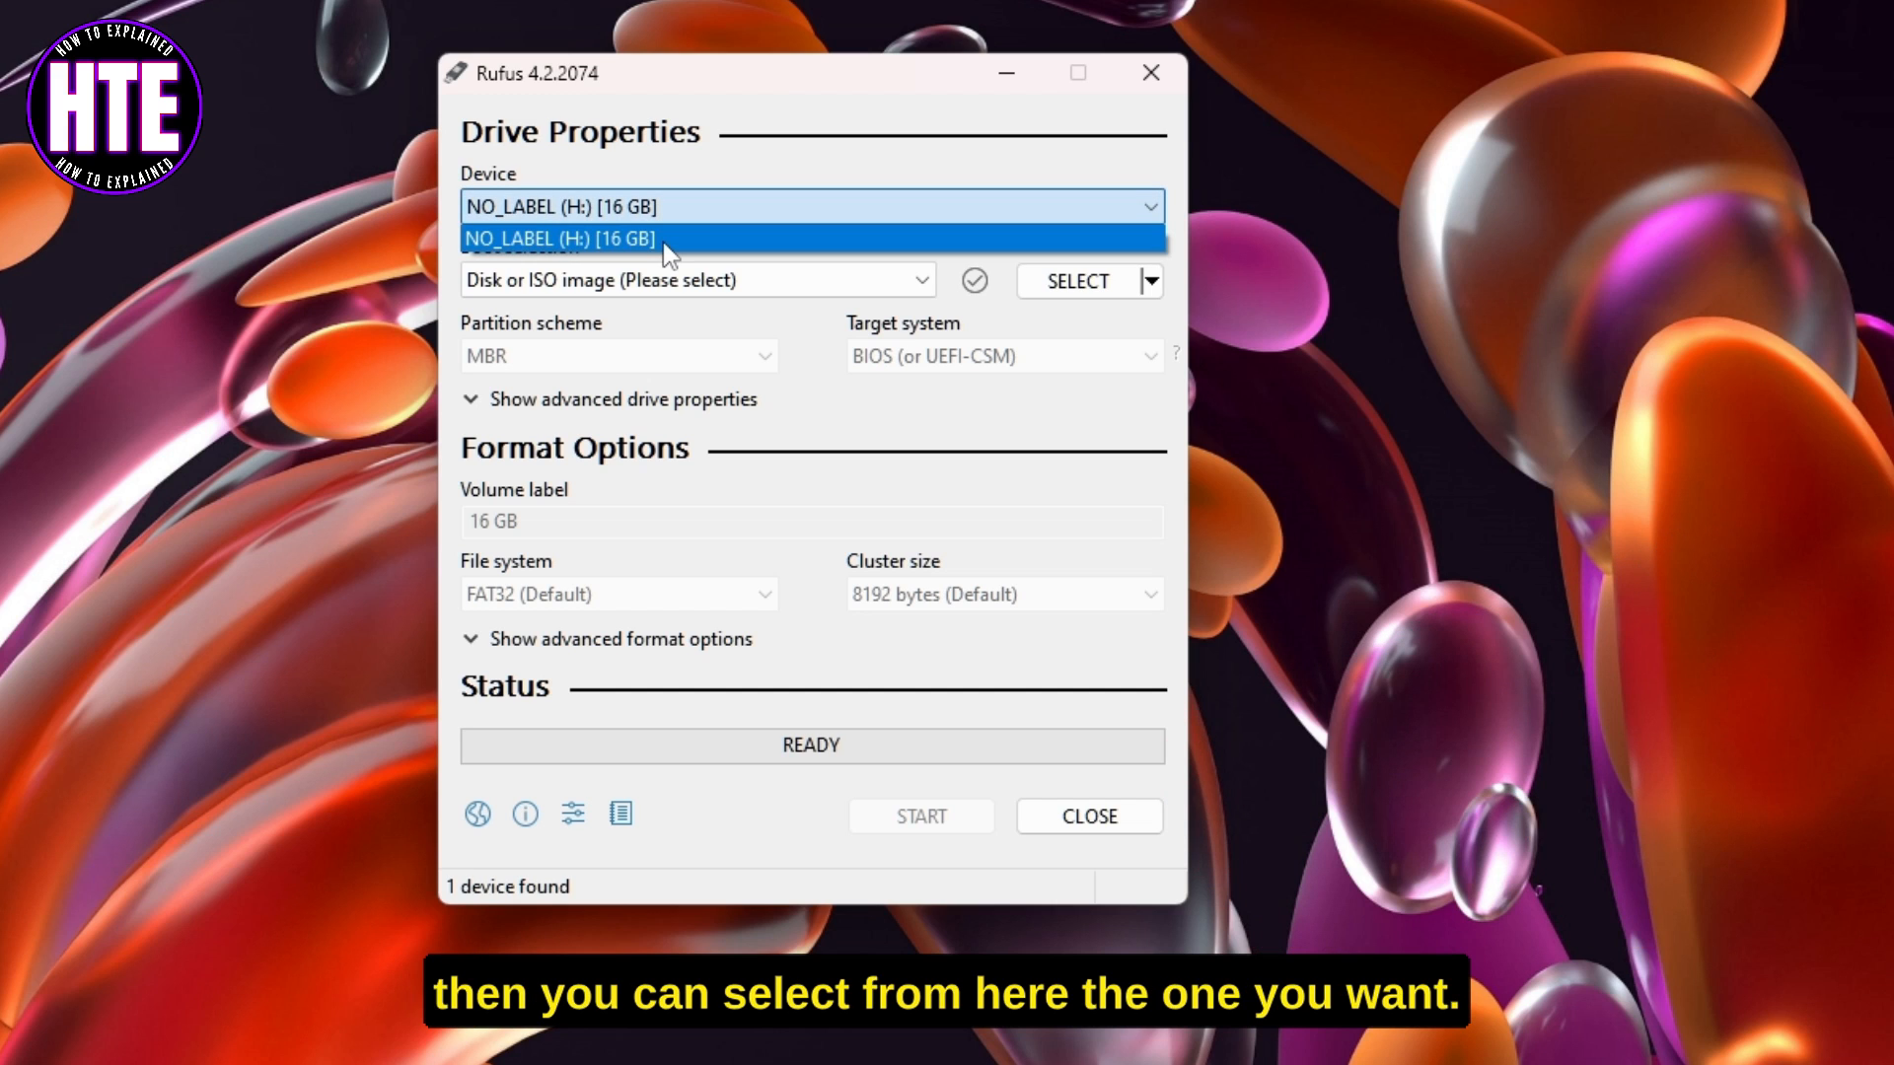
pyautogui.click(664, 242)
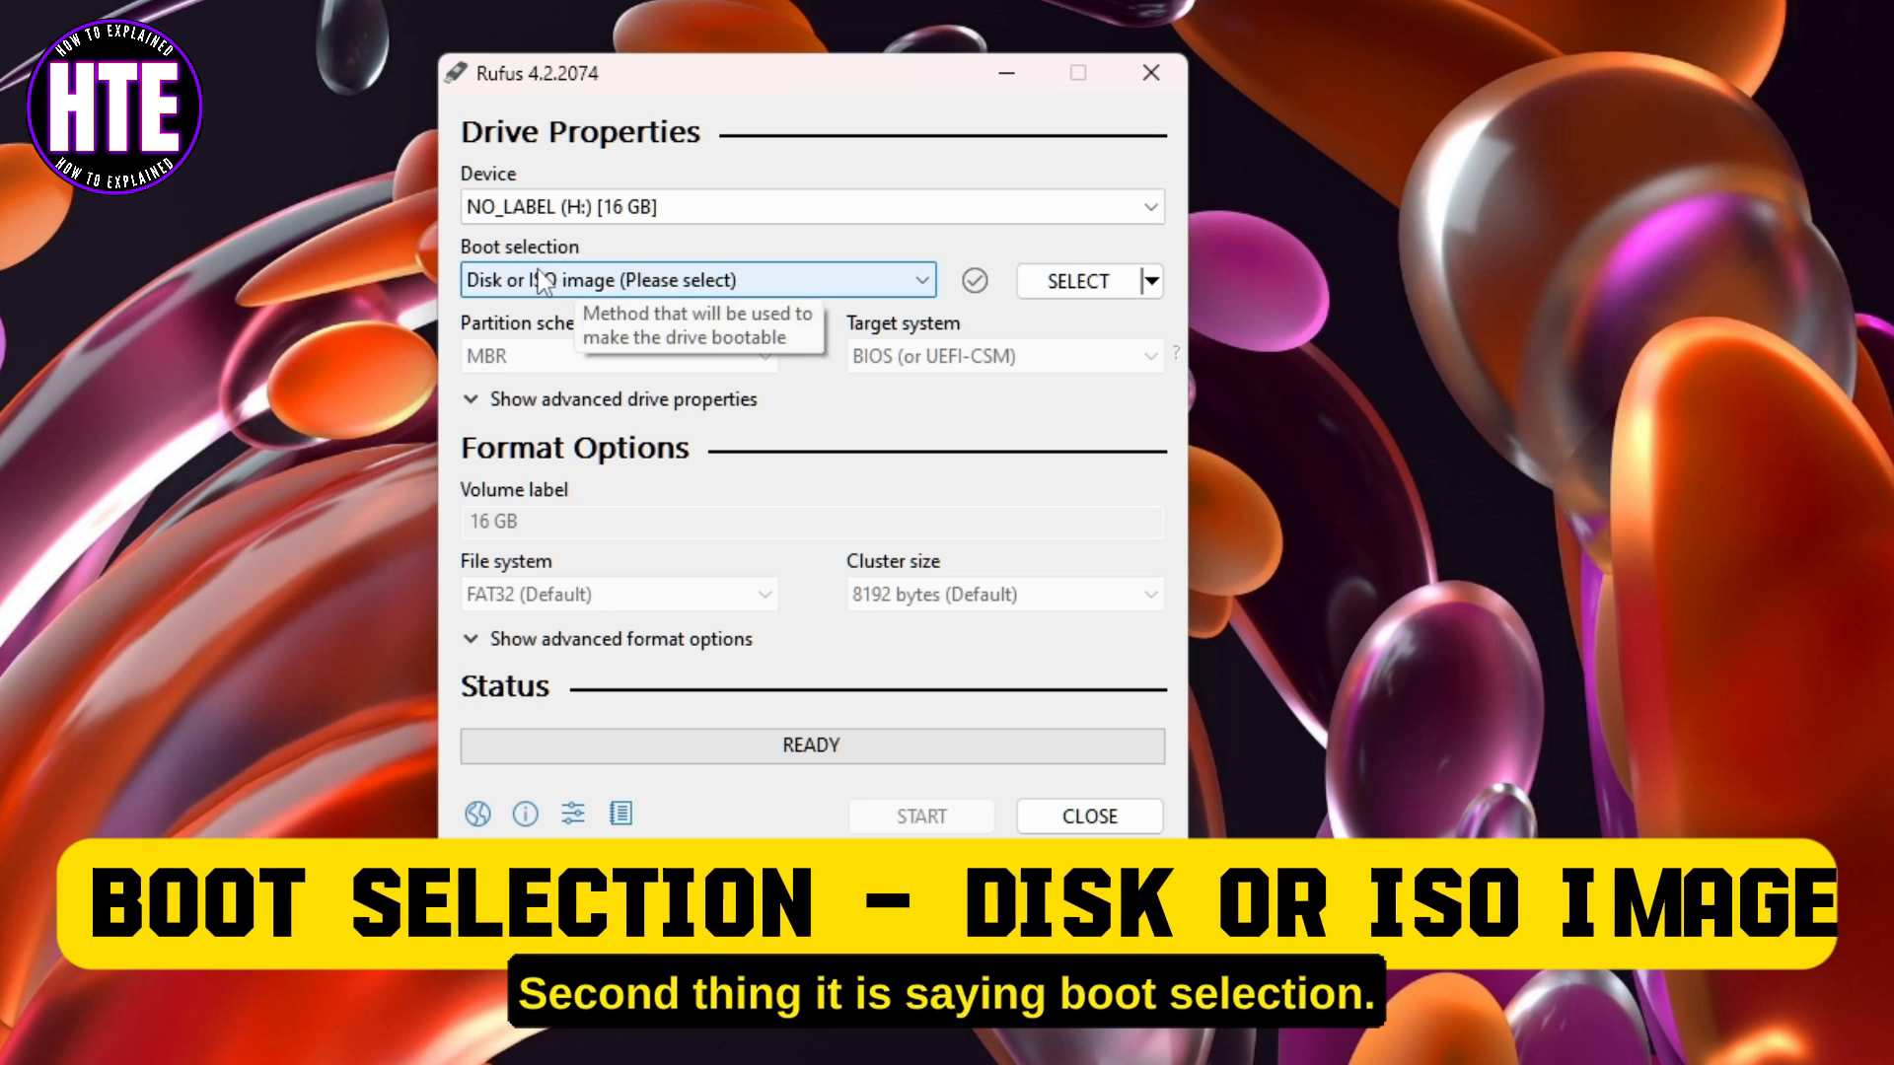
# - Set the boot selection to Disk or ISO image and start the built-in ISO download instead of selecting a local file
pyautogui.click(527, 280)
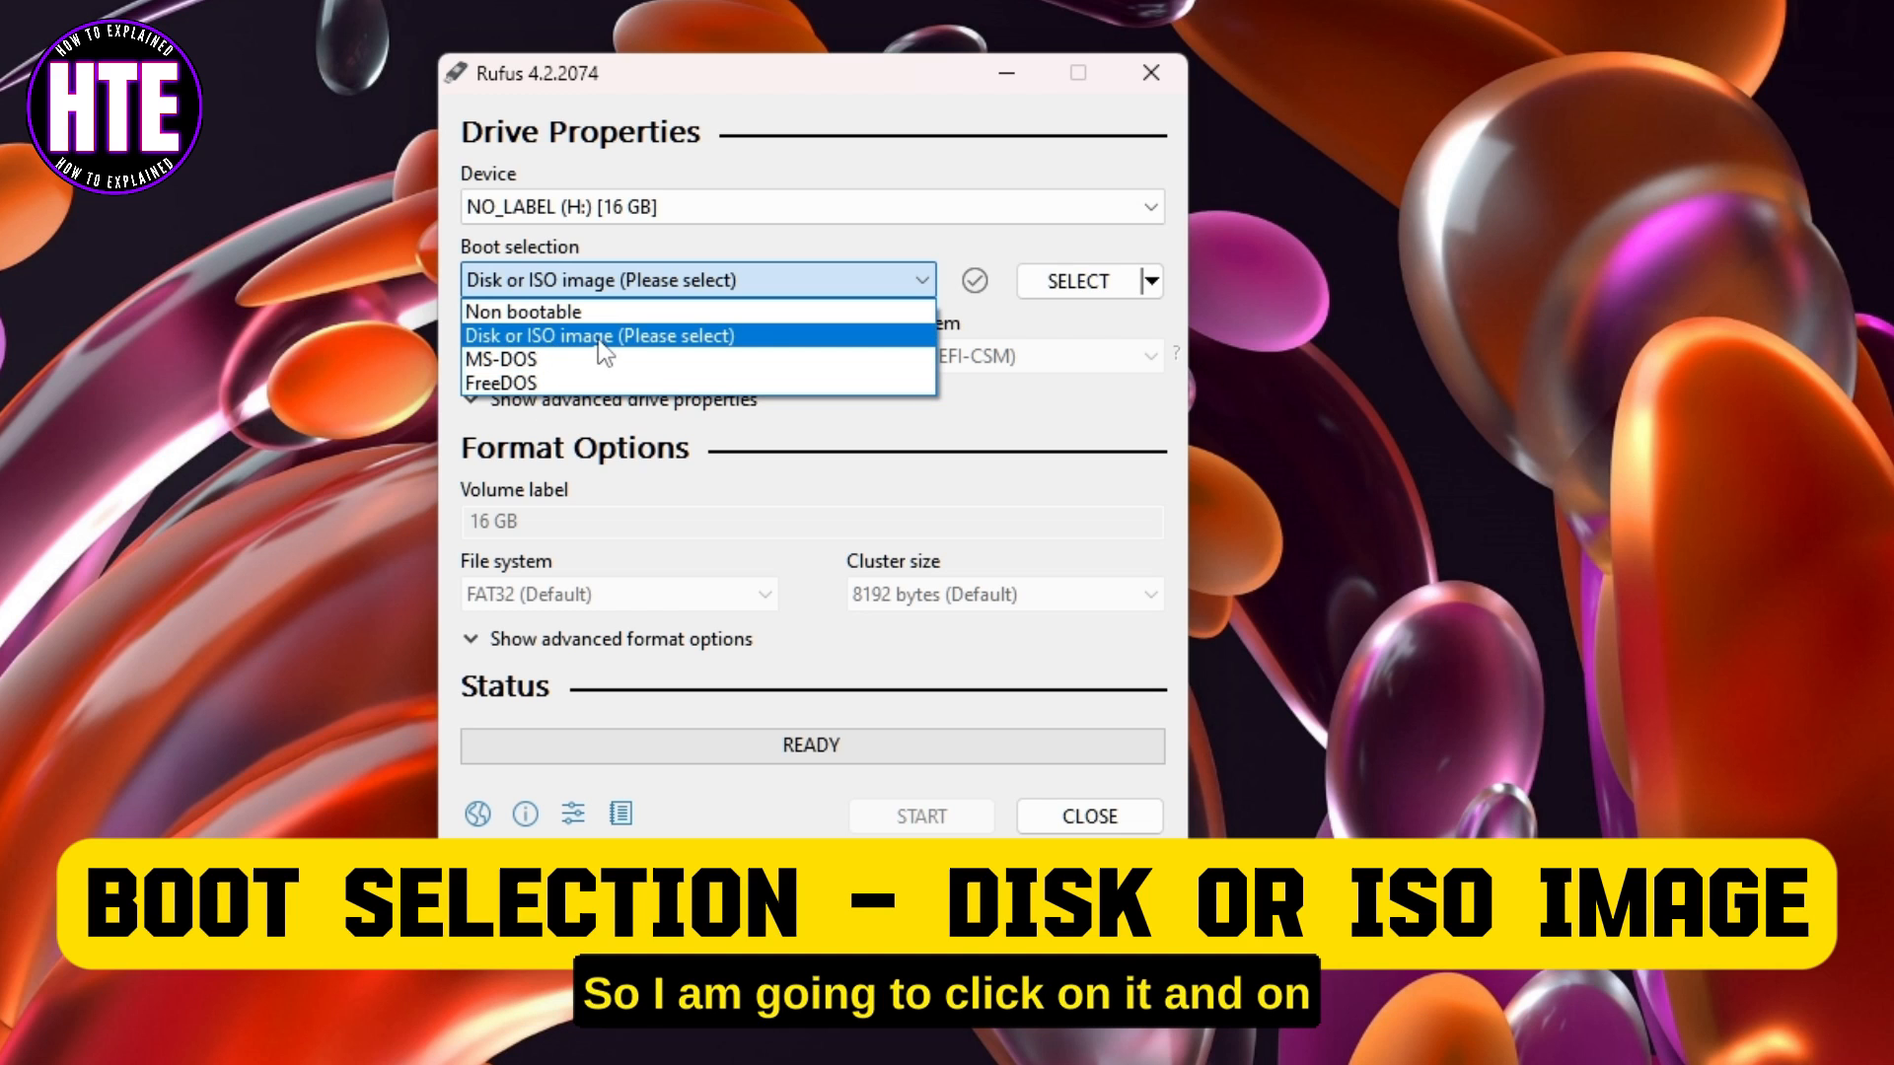
pyautogui.click(600, 337)
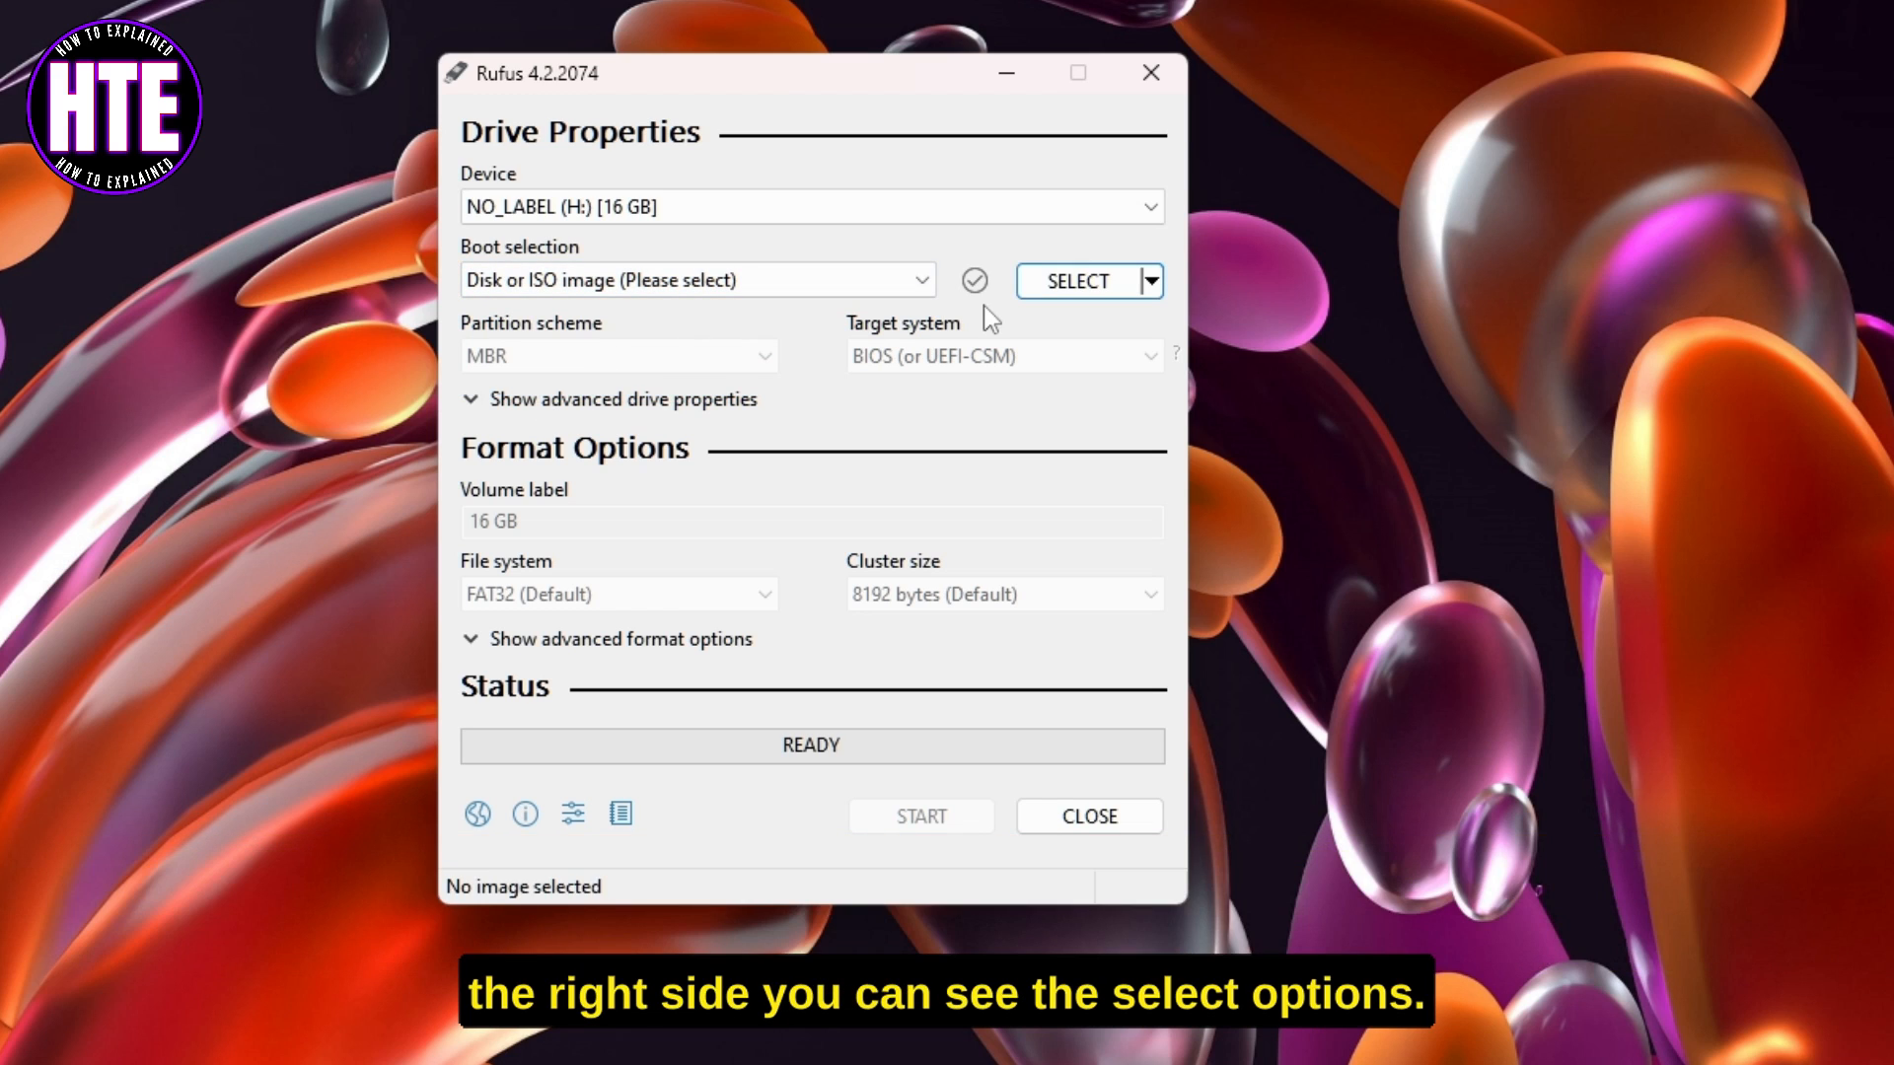
pyautogui.click(1152, 283)
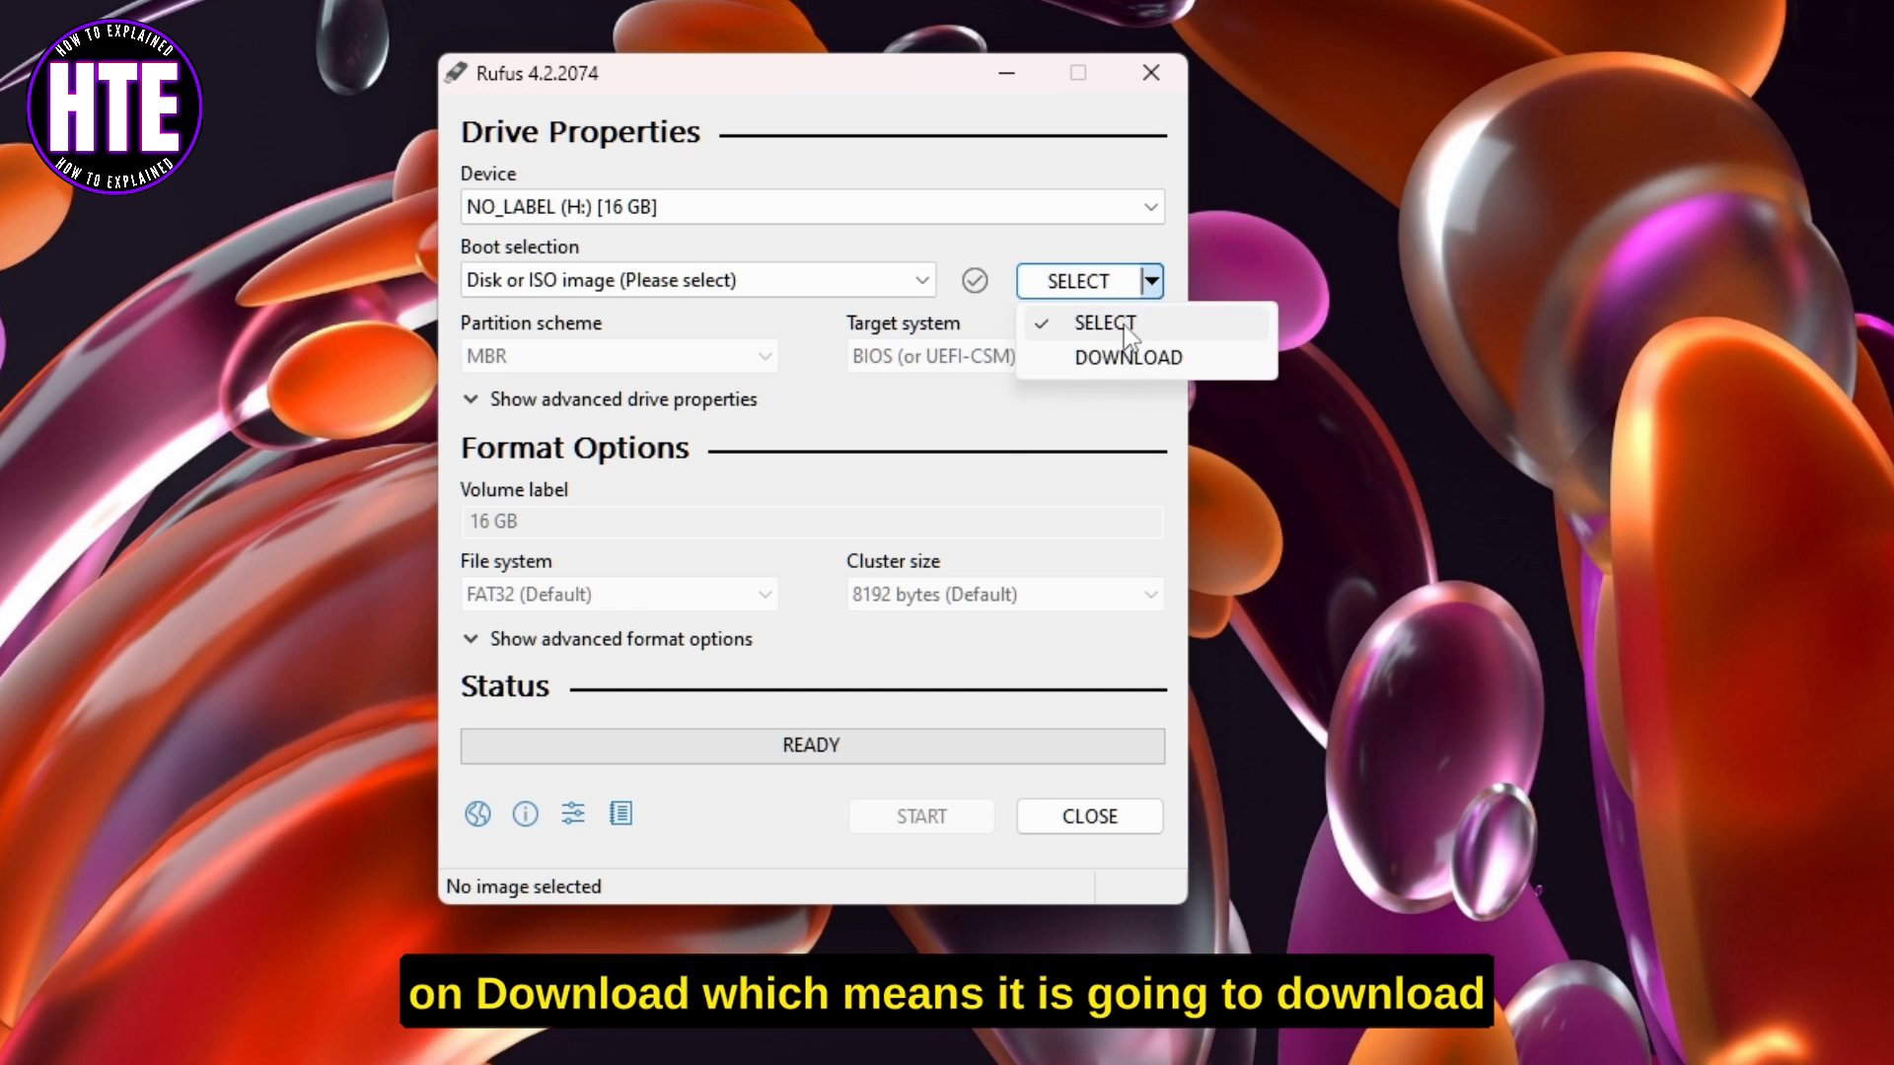
pyautogui.click(1111, 358)
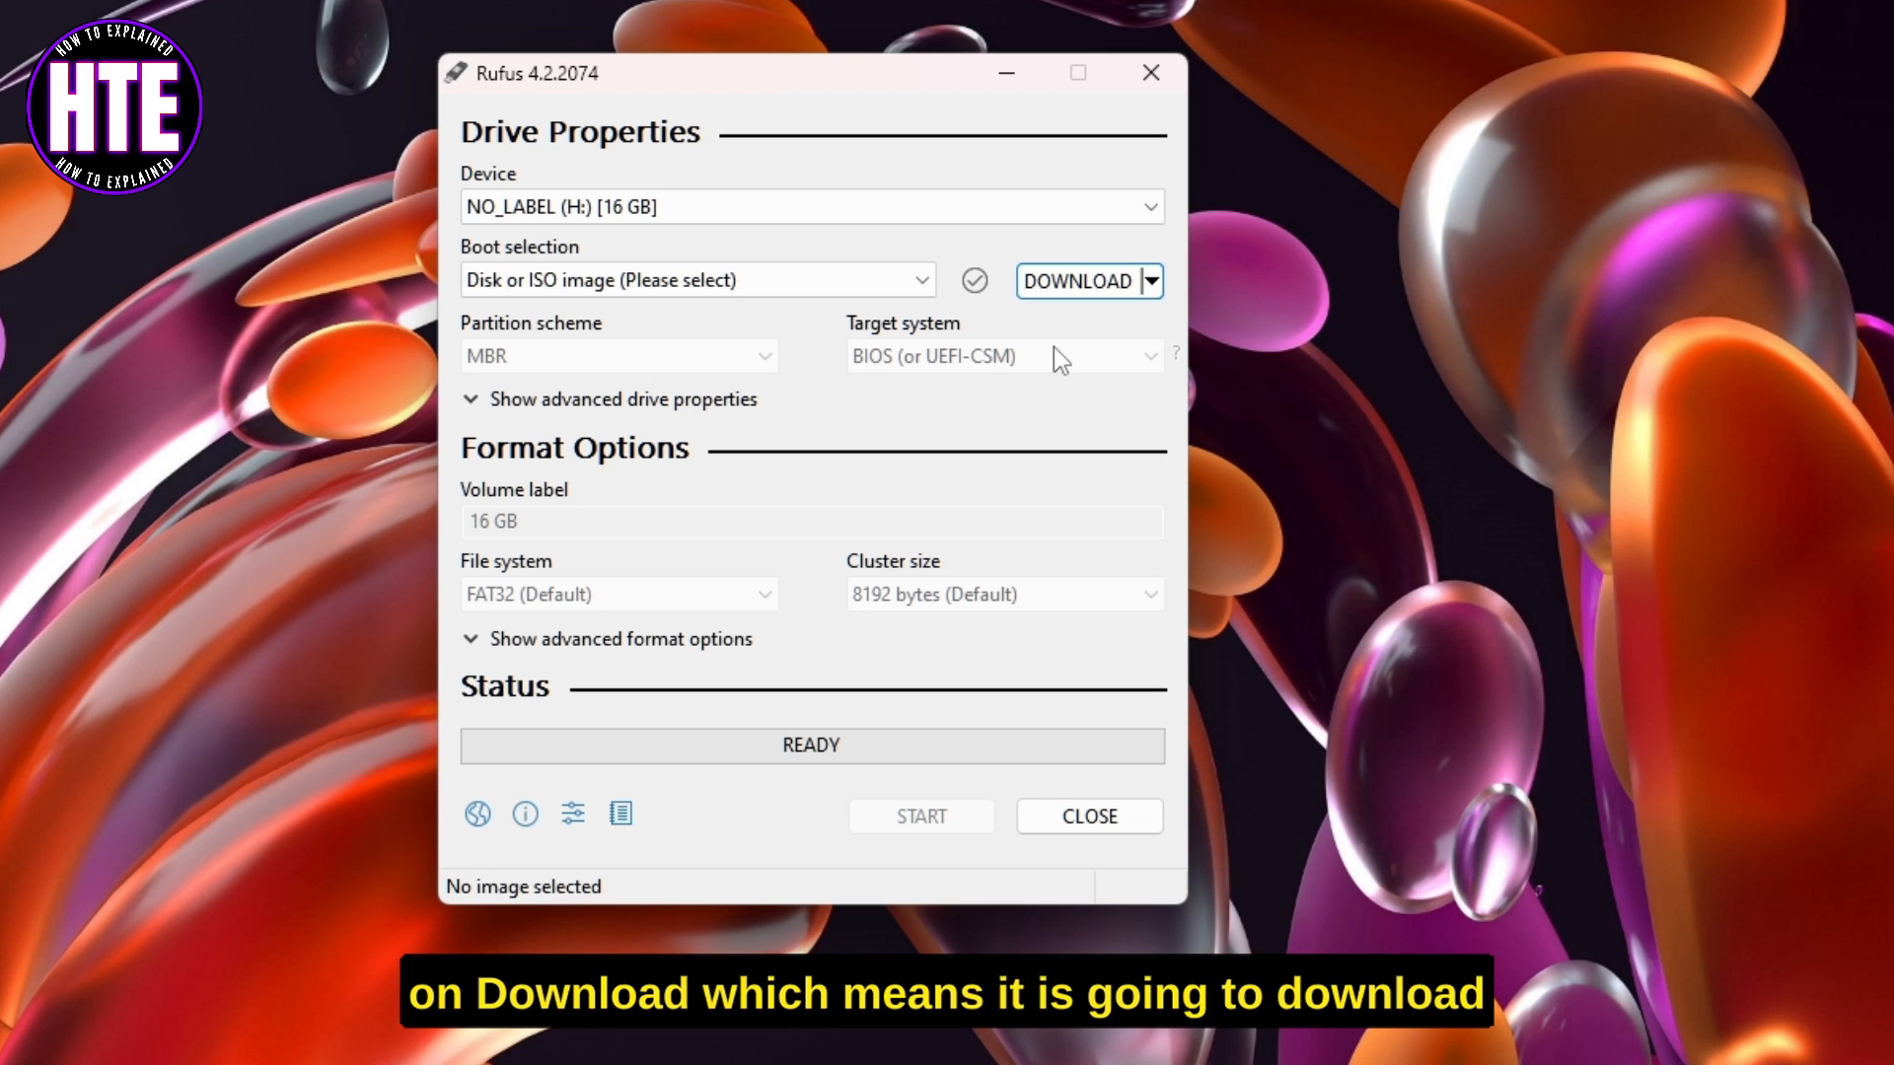
pyautogui.click(1076, 281)
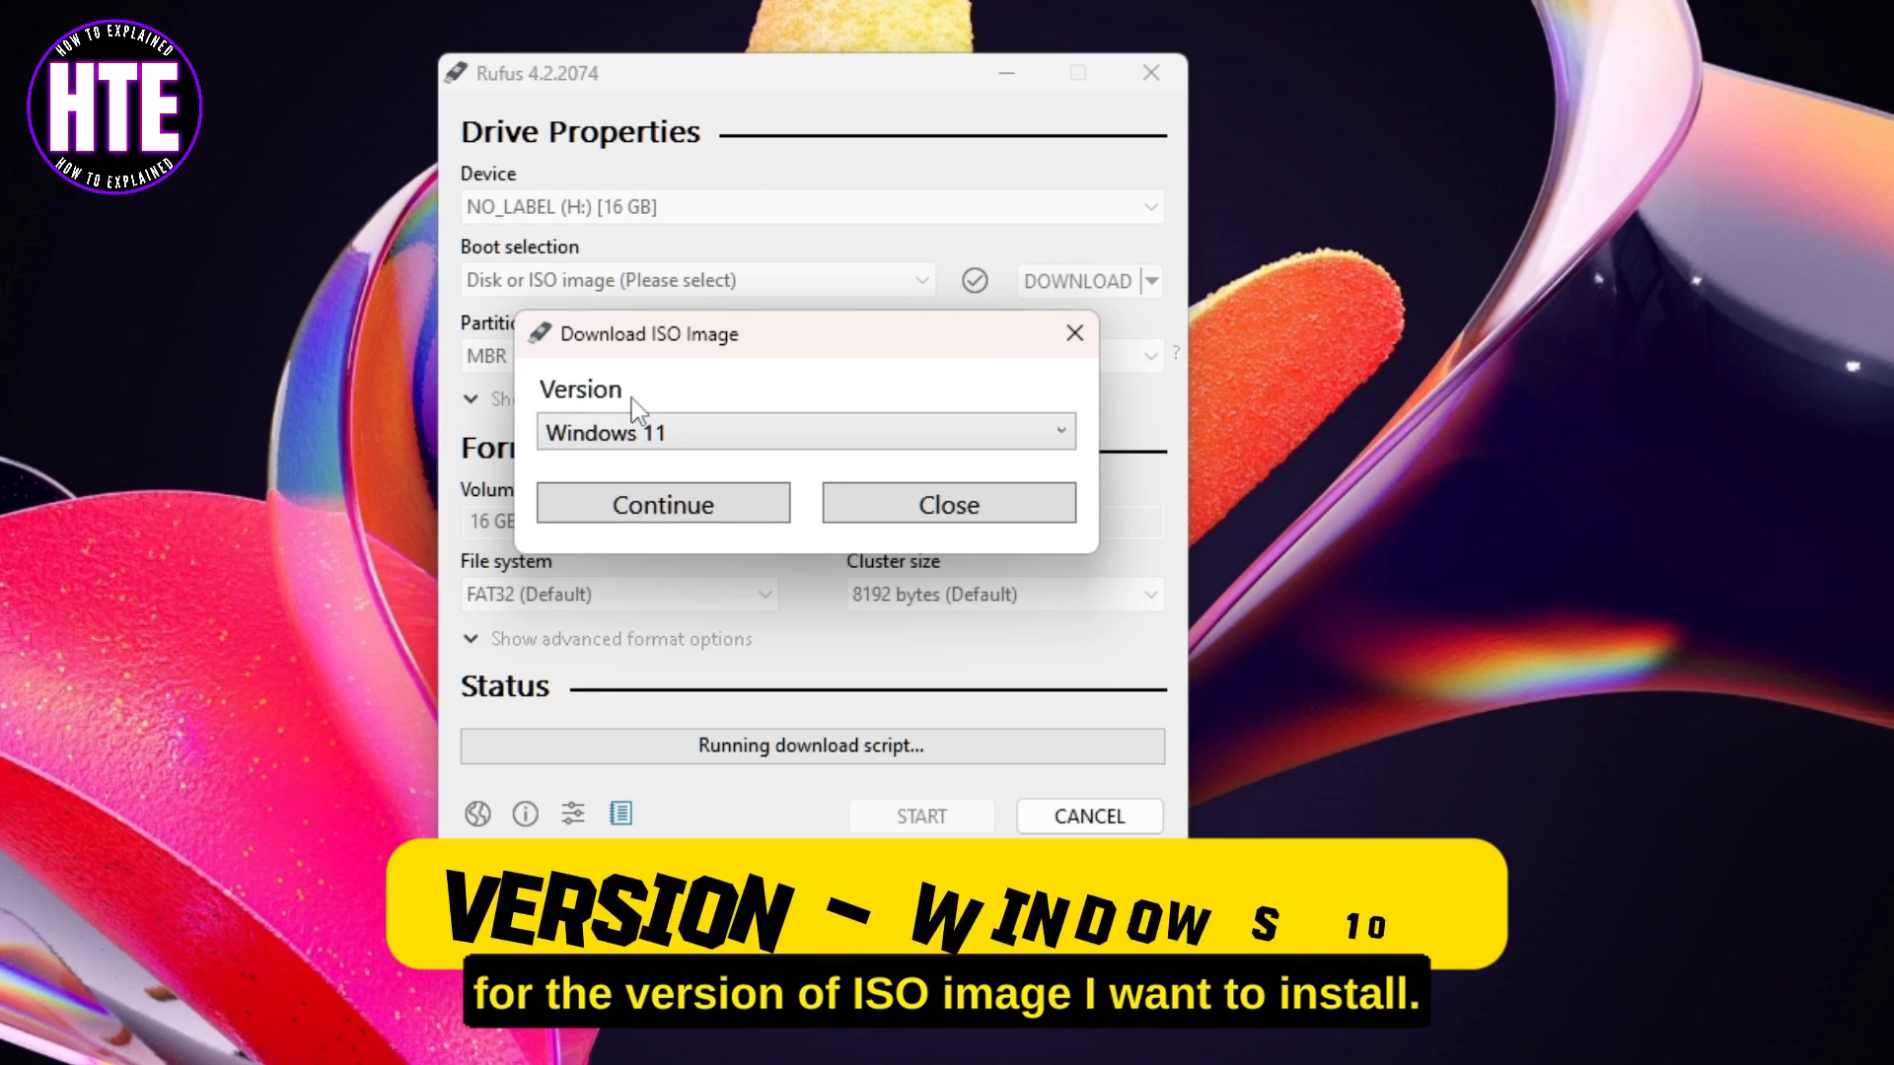
# - Choose Windows 10 as the ISO version and 22H2 v1 (Build 19045.2965 - 2023.05) as the release
pyautogui.click(756, 440)
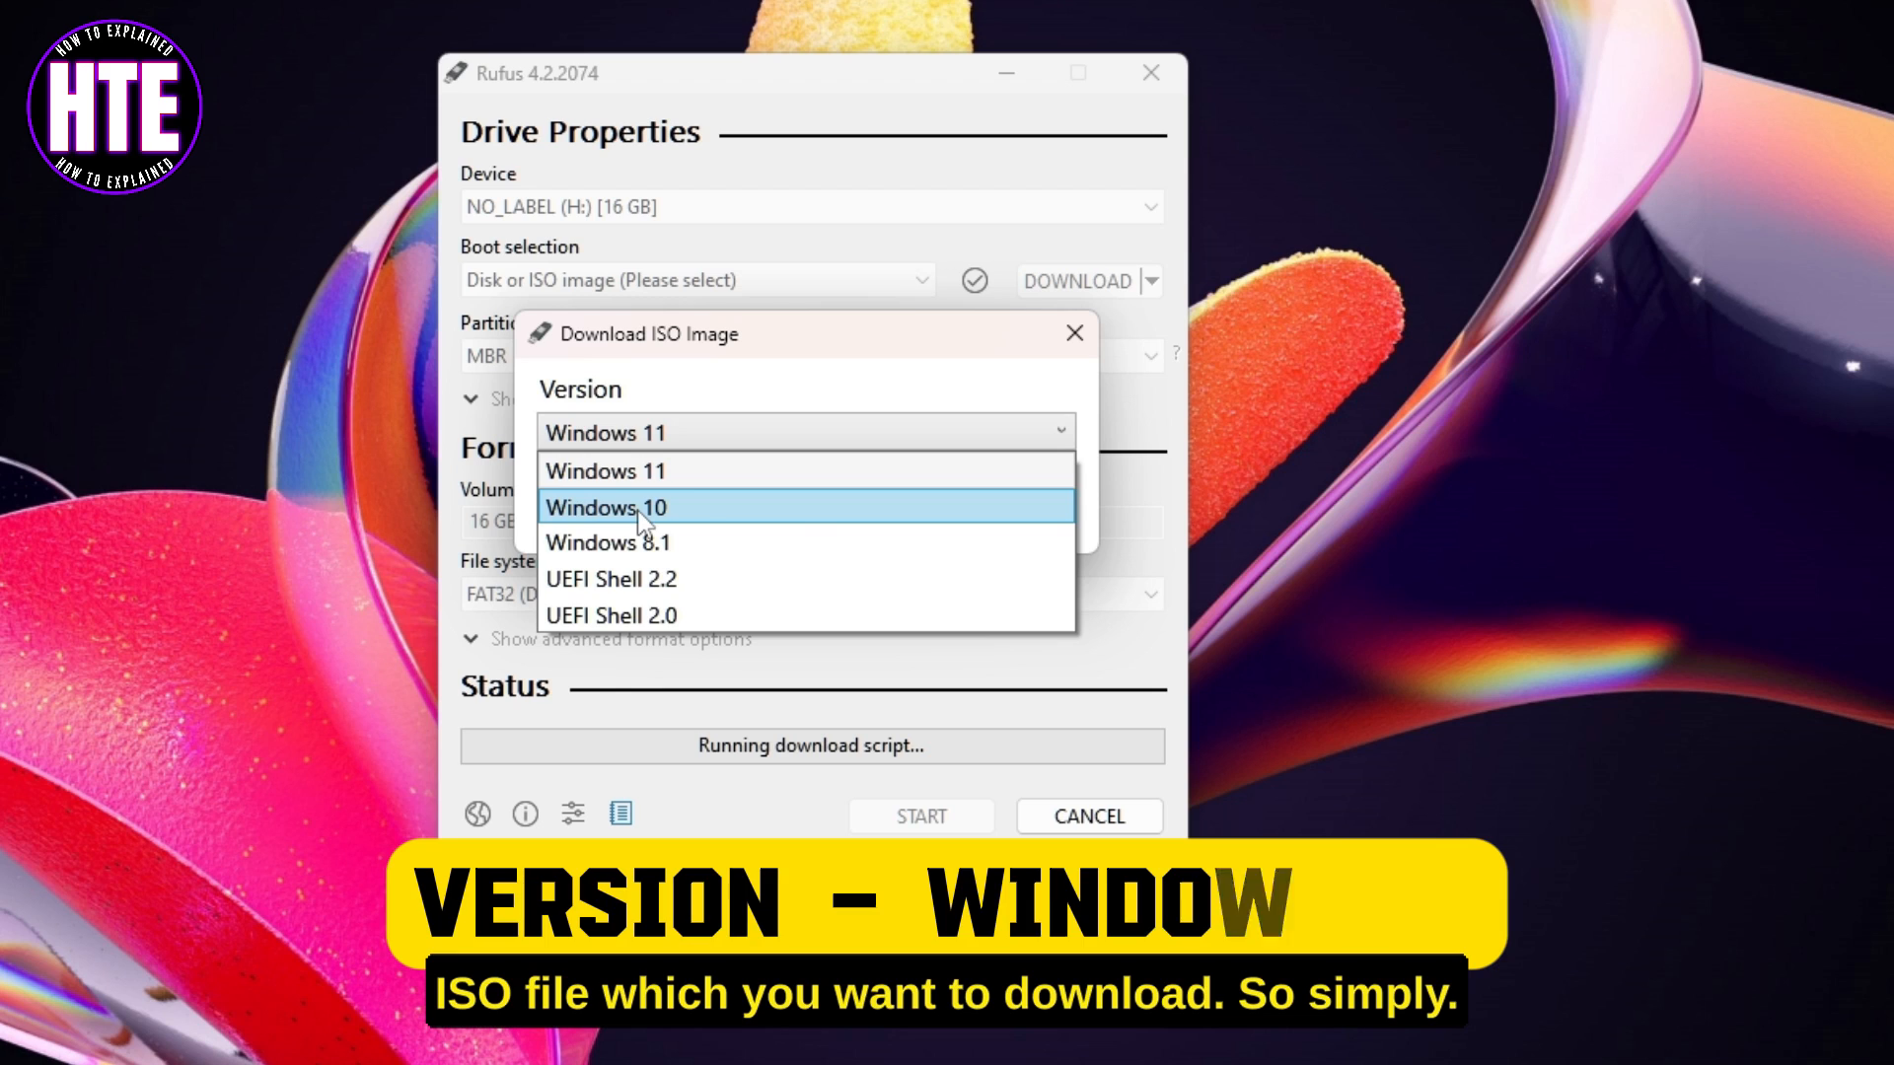
pyautogui.click(642, 509)
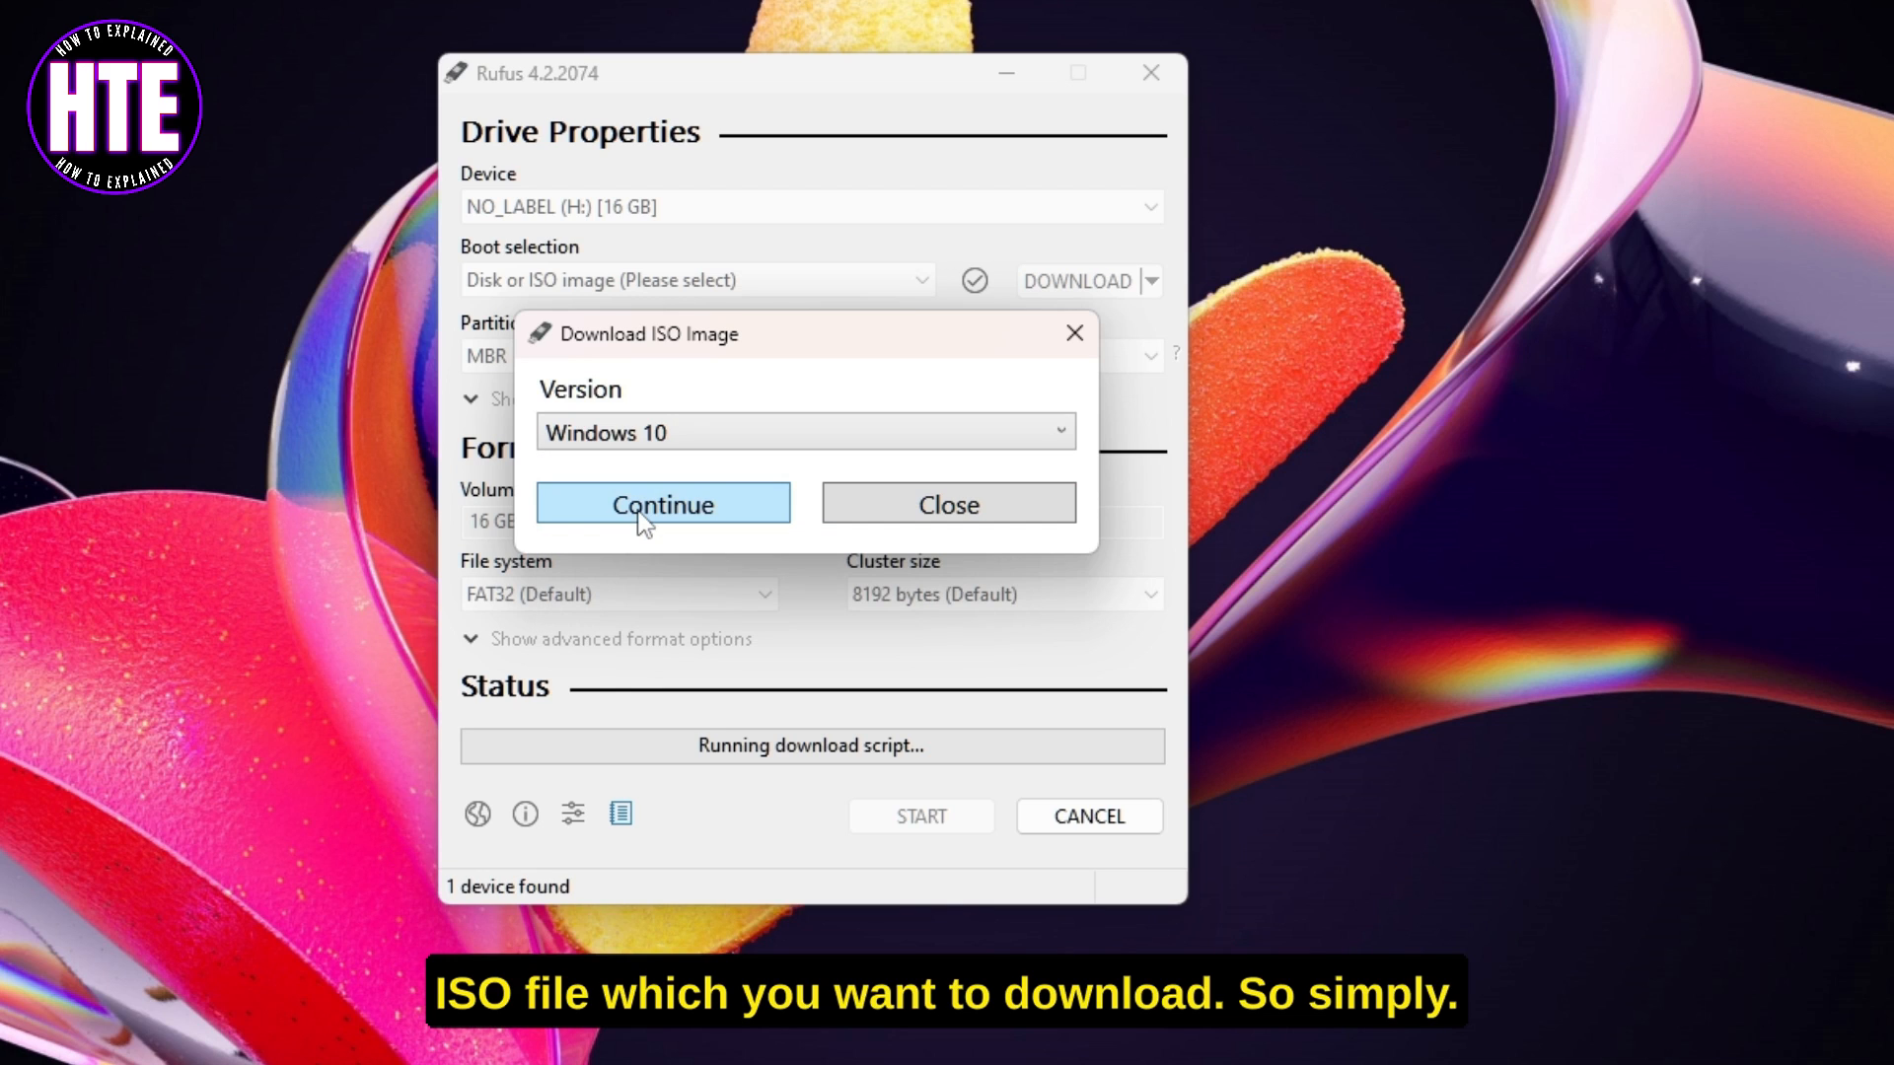
pyautogui.click(695, 511)
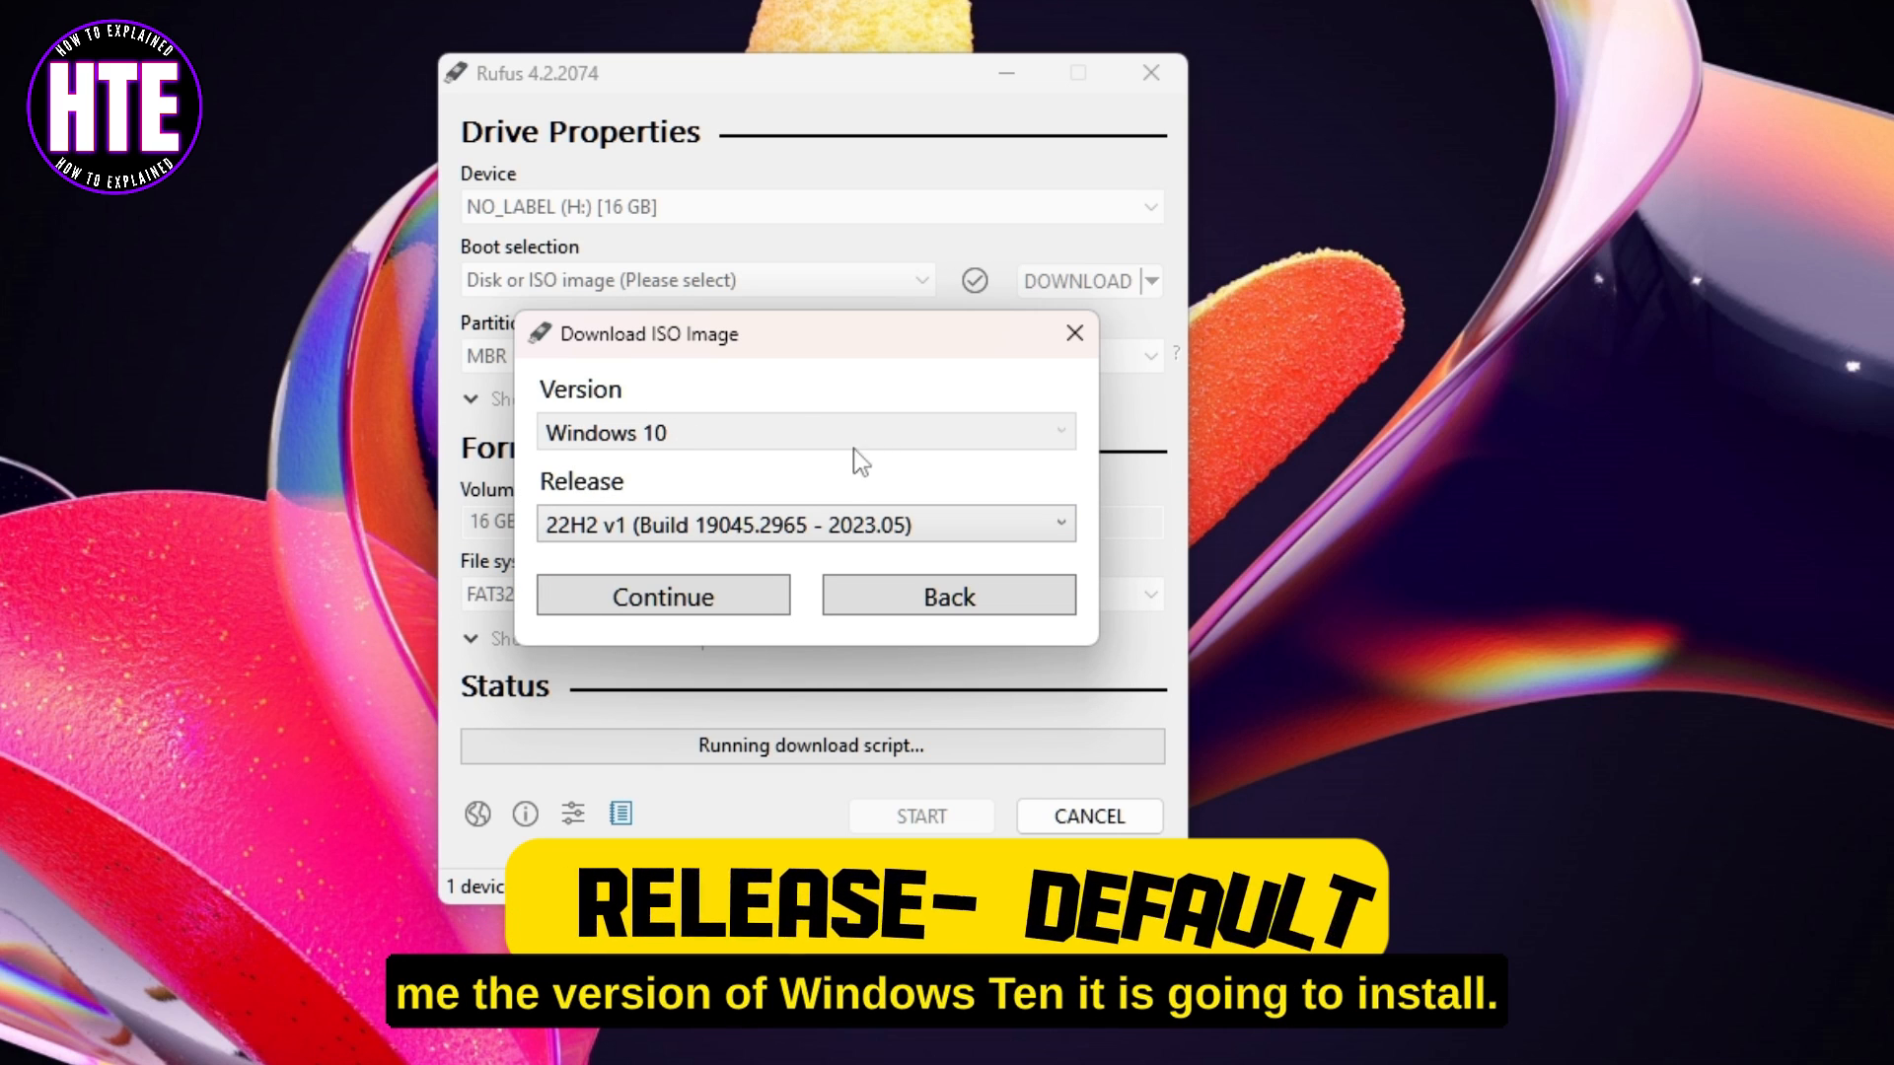
pyautogui.click(693, 536)
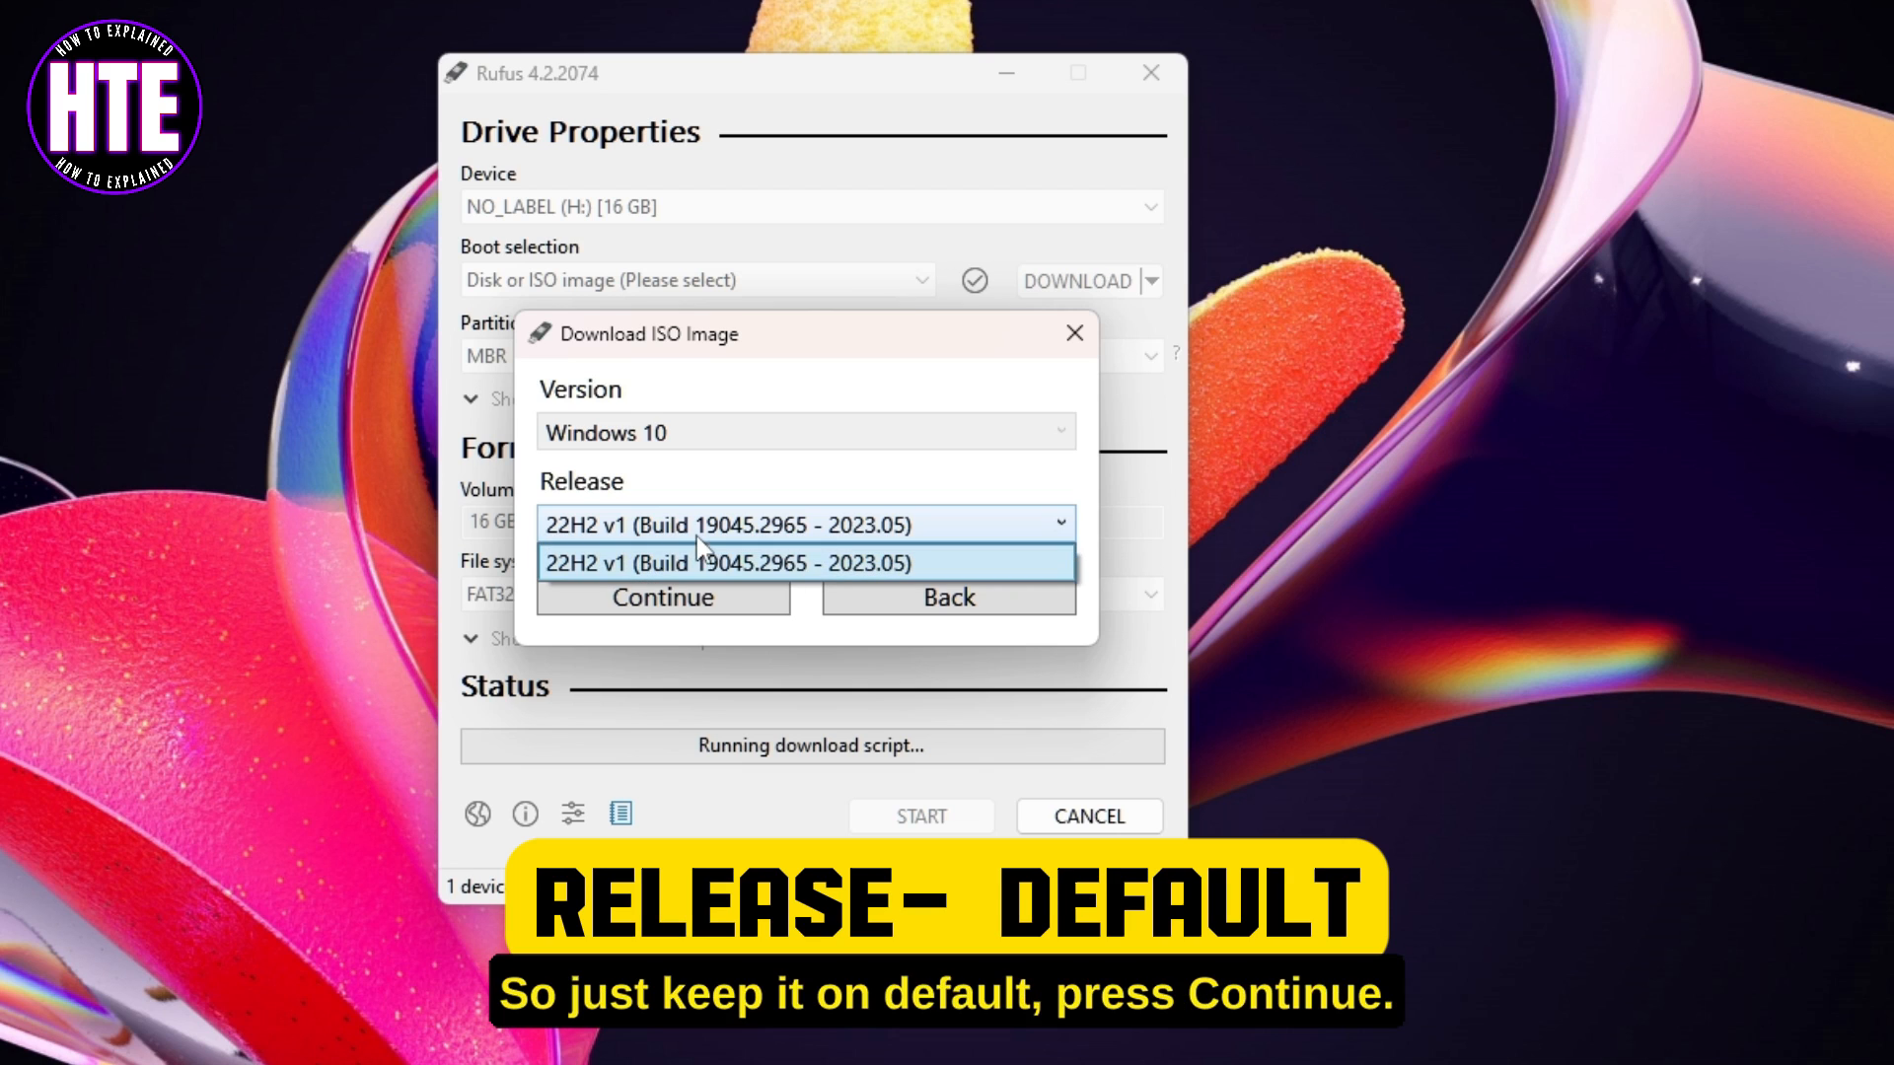
pyautogui.click(714, 555)
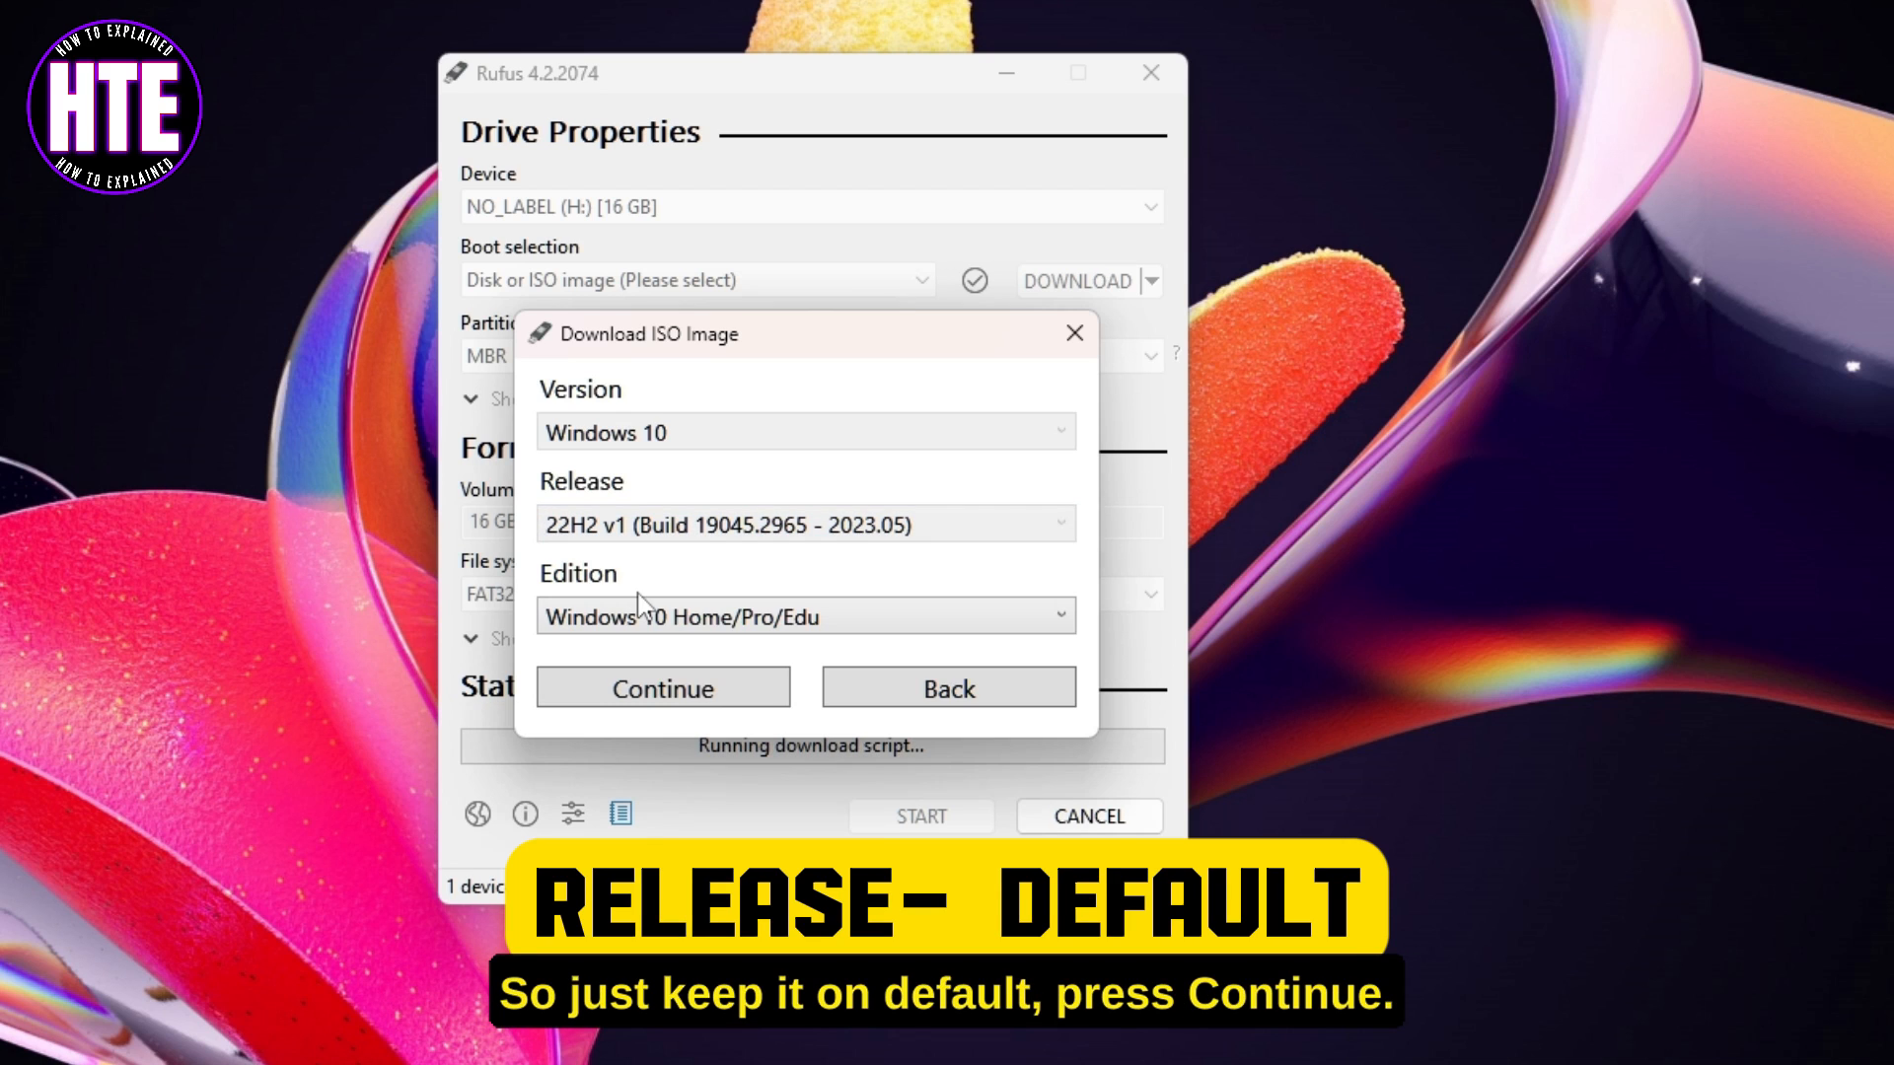
# - Choose the Windows 10 Home/Pro/Edu edition and English International as the language for the ISO
pyautogui.click(742, 607)
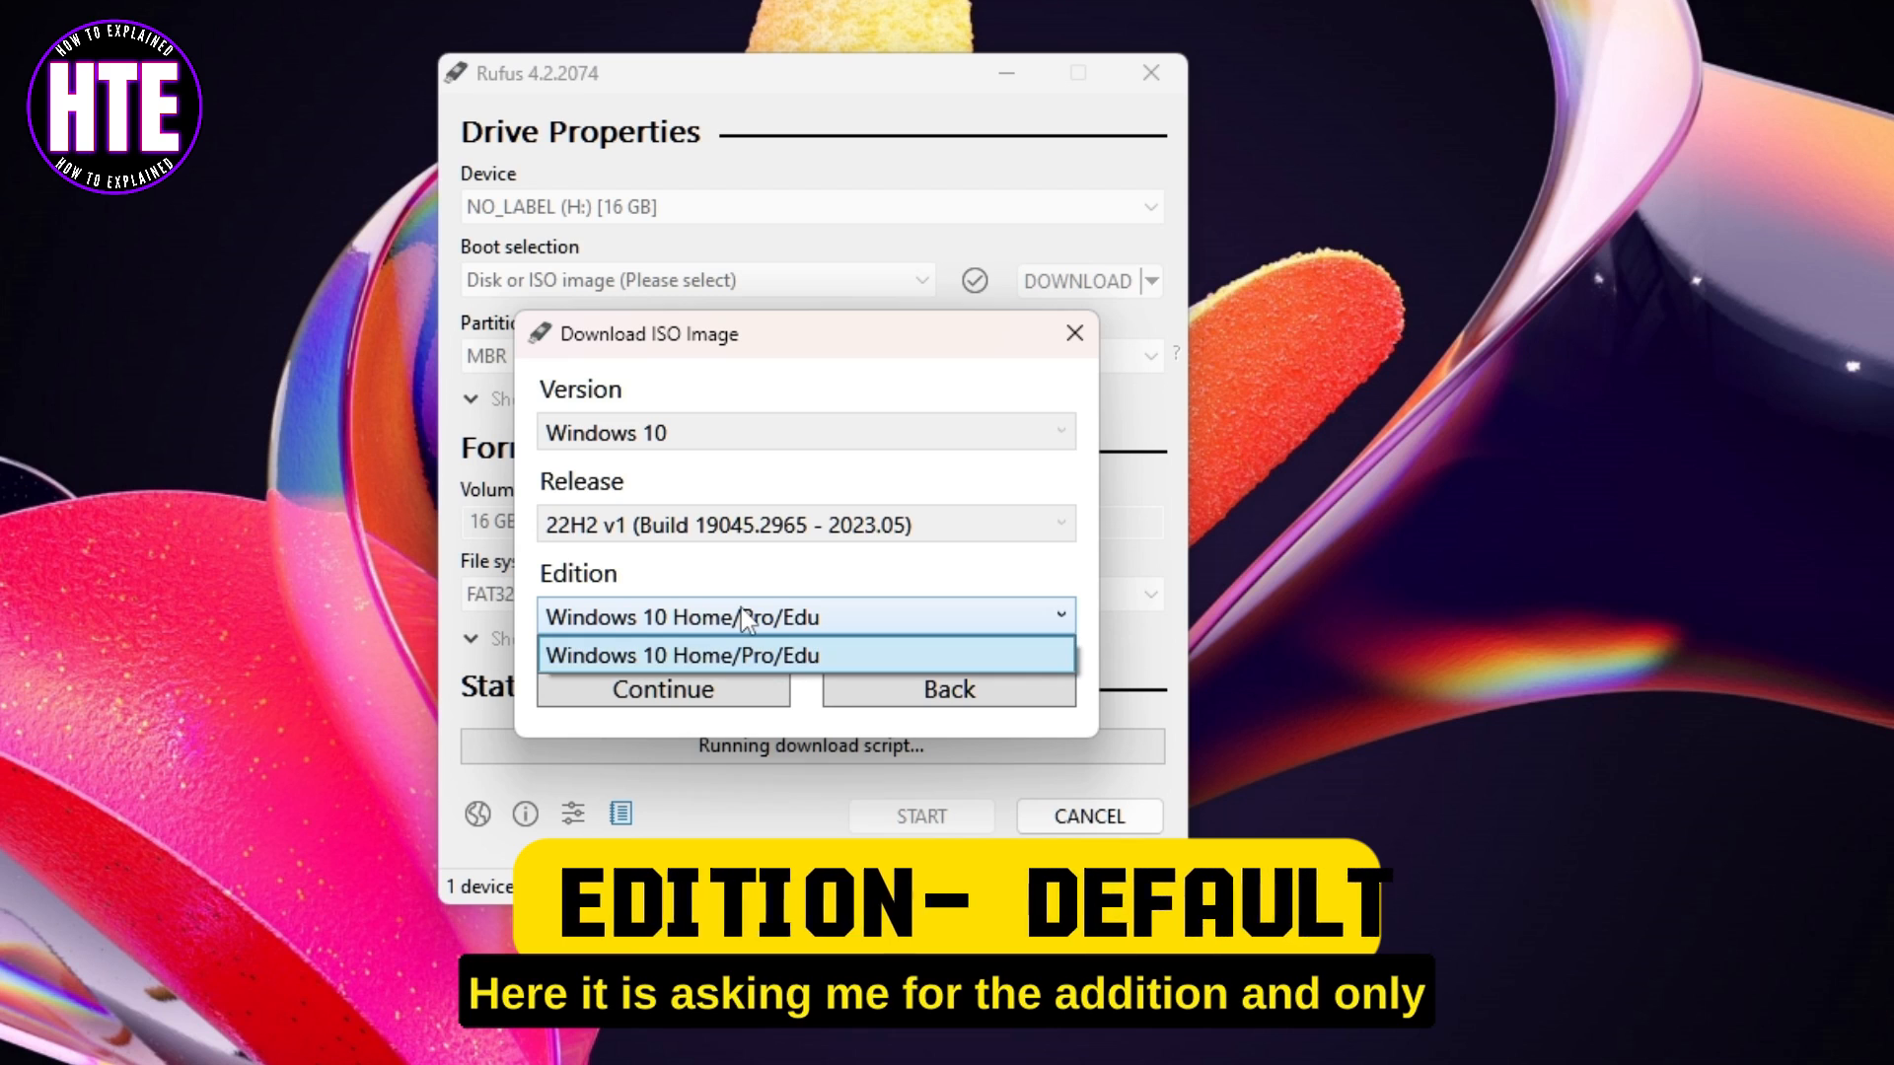
pyautogui.click(666, 667)
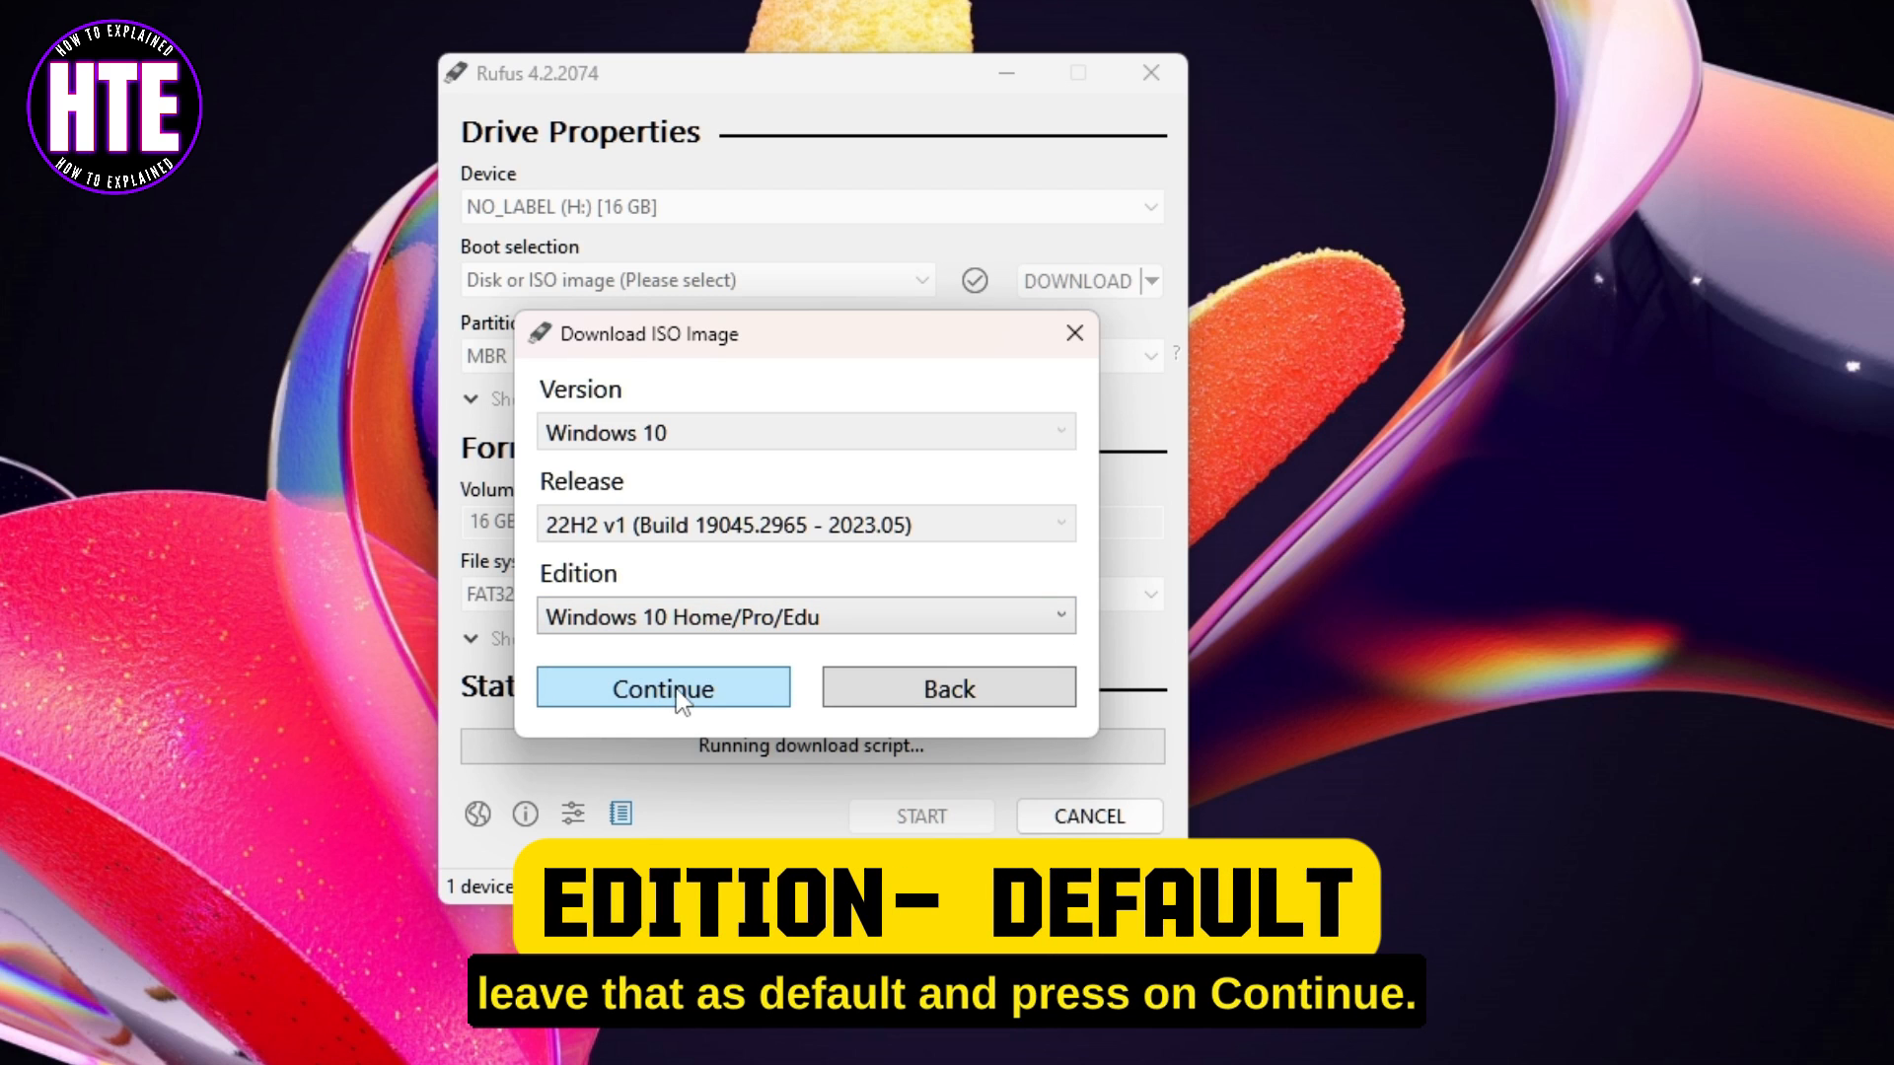
pyautogui.click(677, 689)
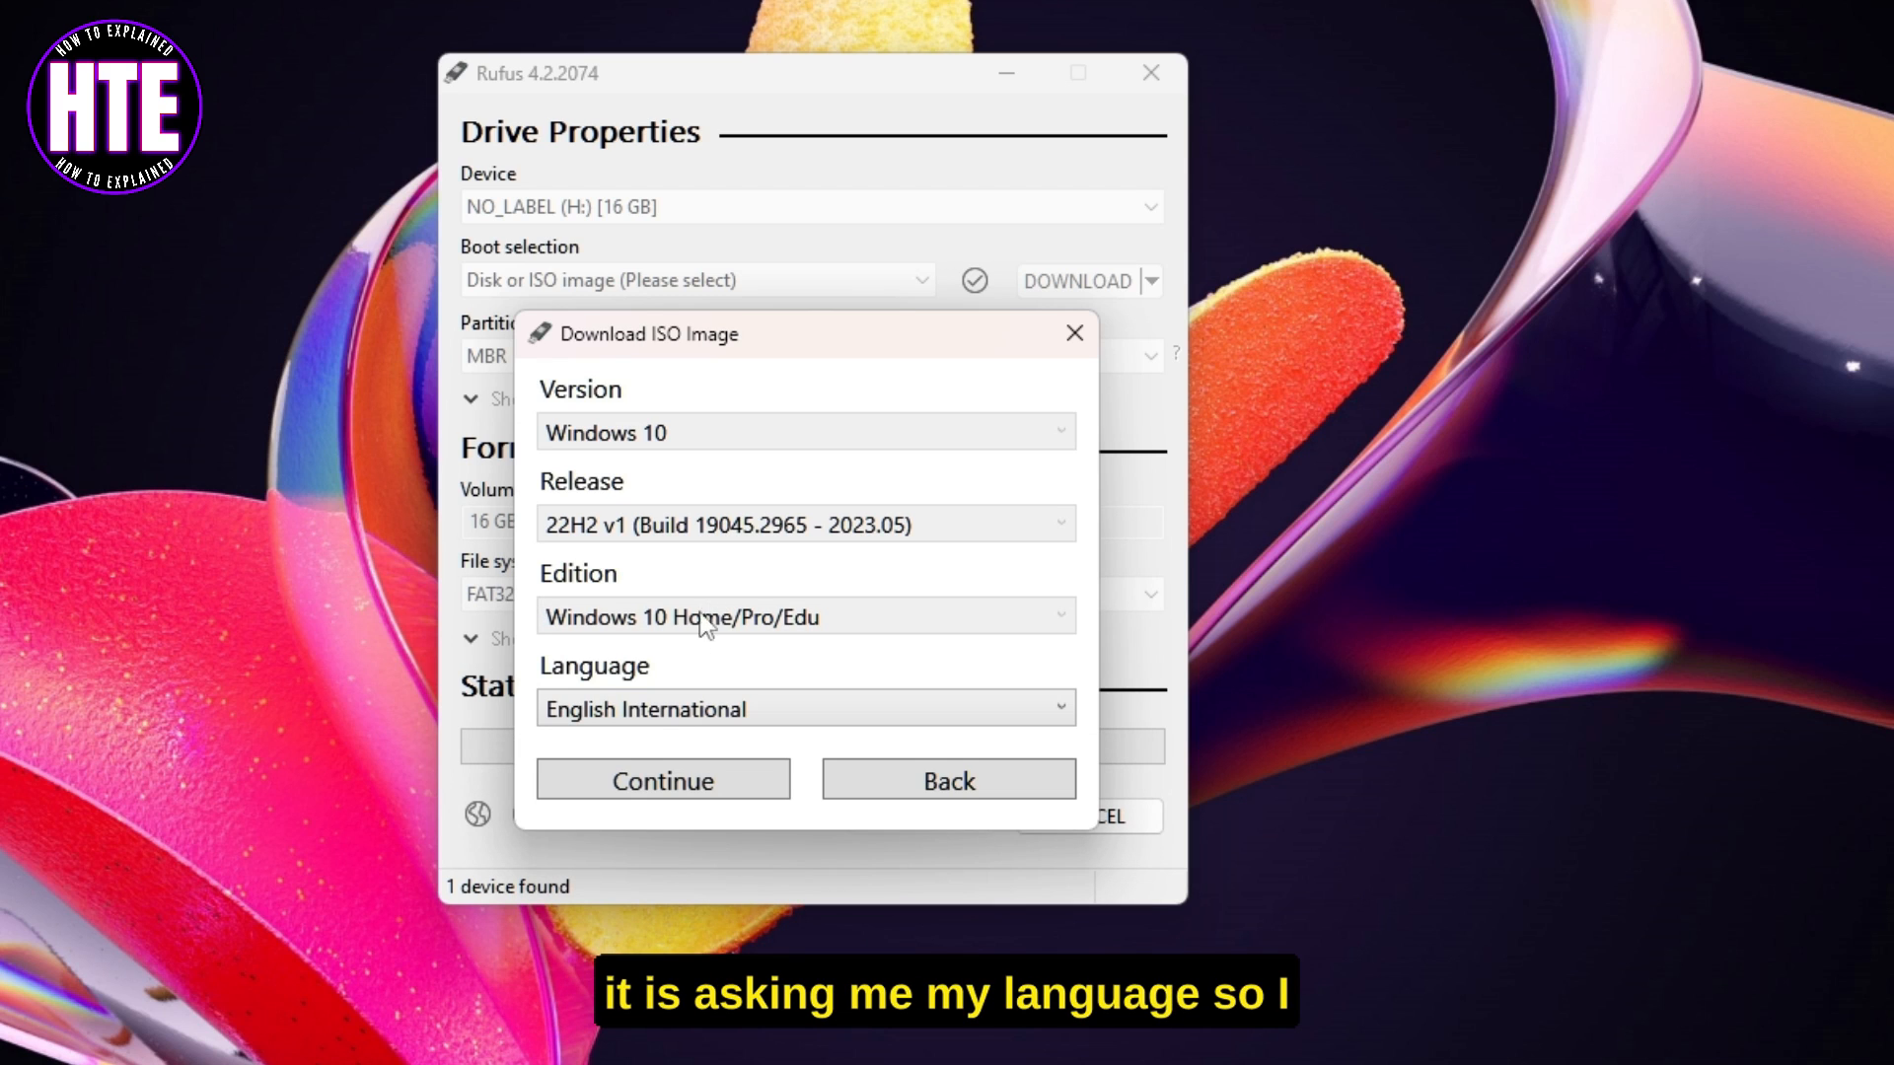
pyautogui.click(766, 710)
pyautogui.click(691, 743)
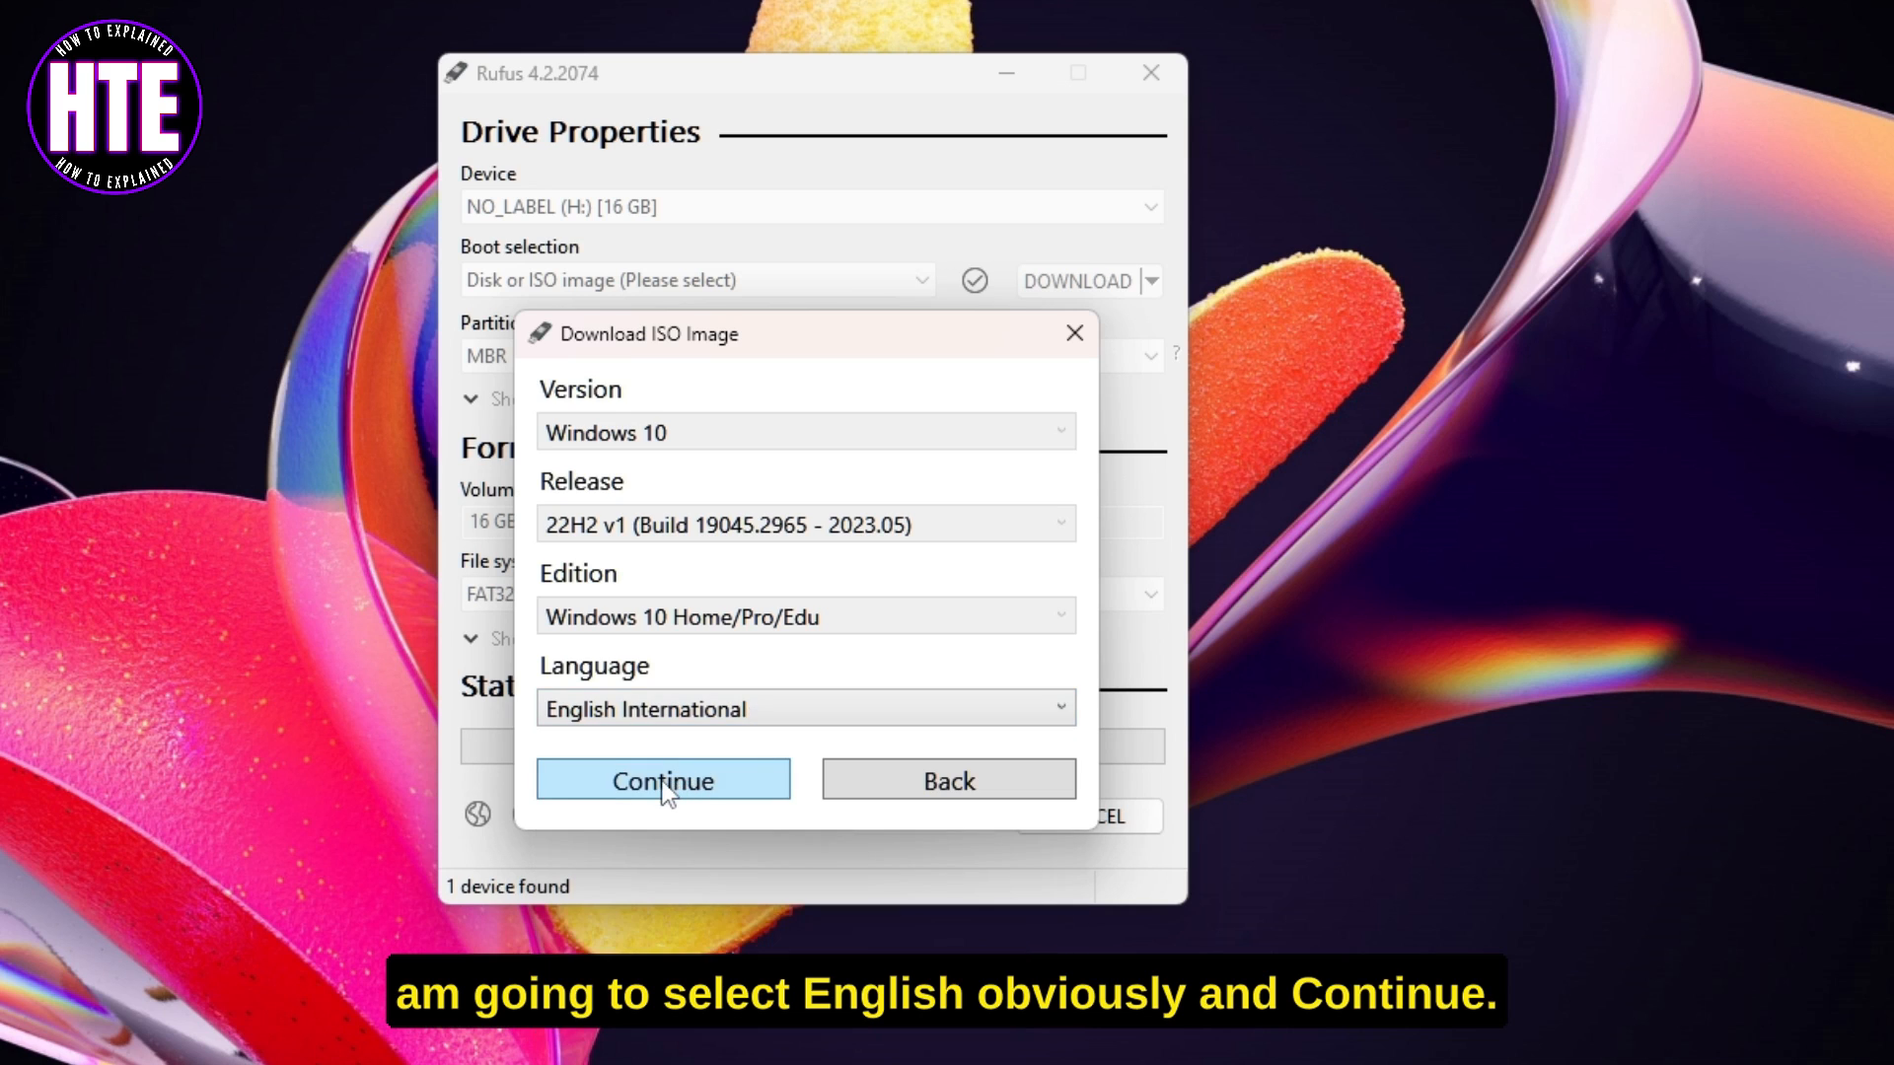
pyautogui.click(663, 785)
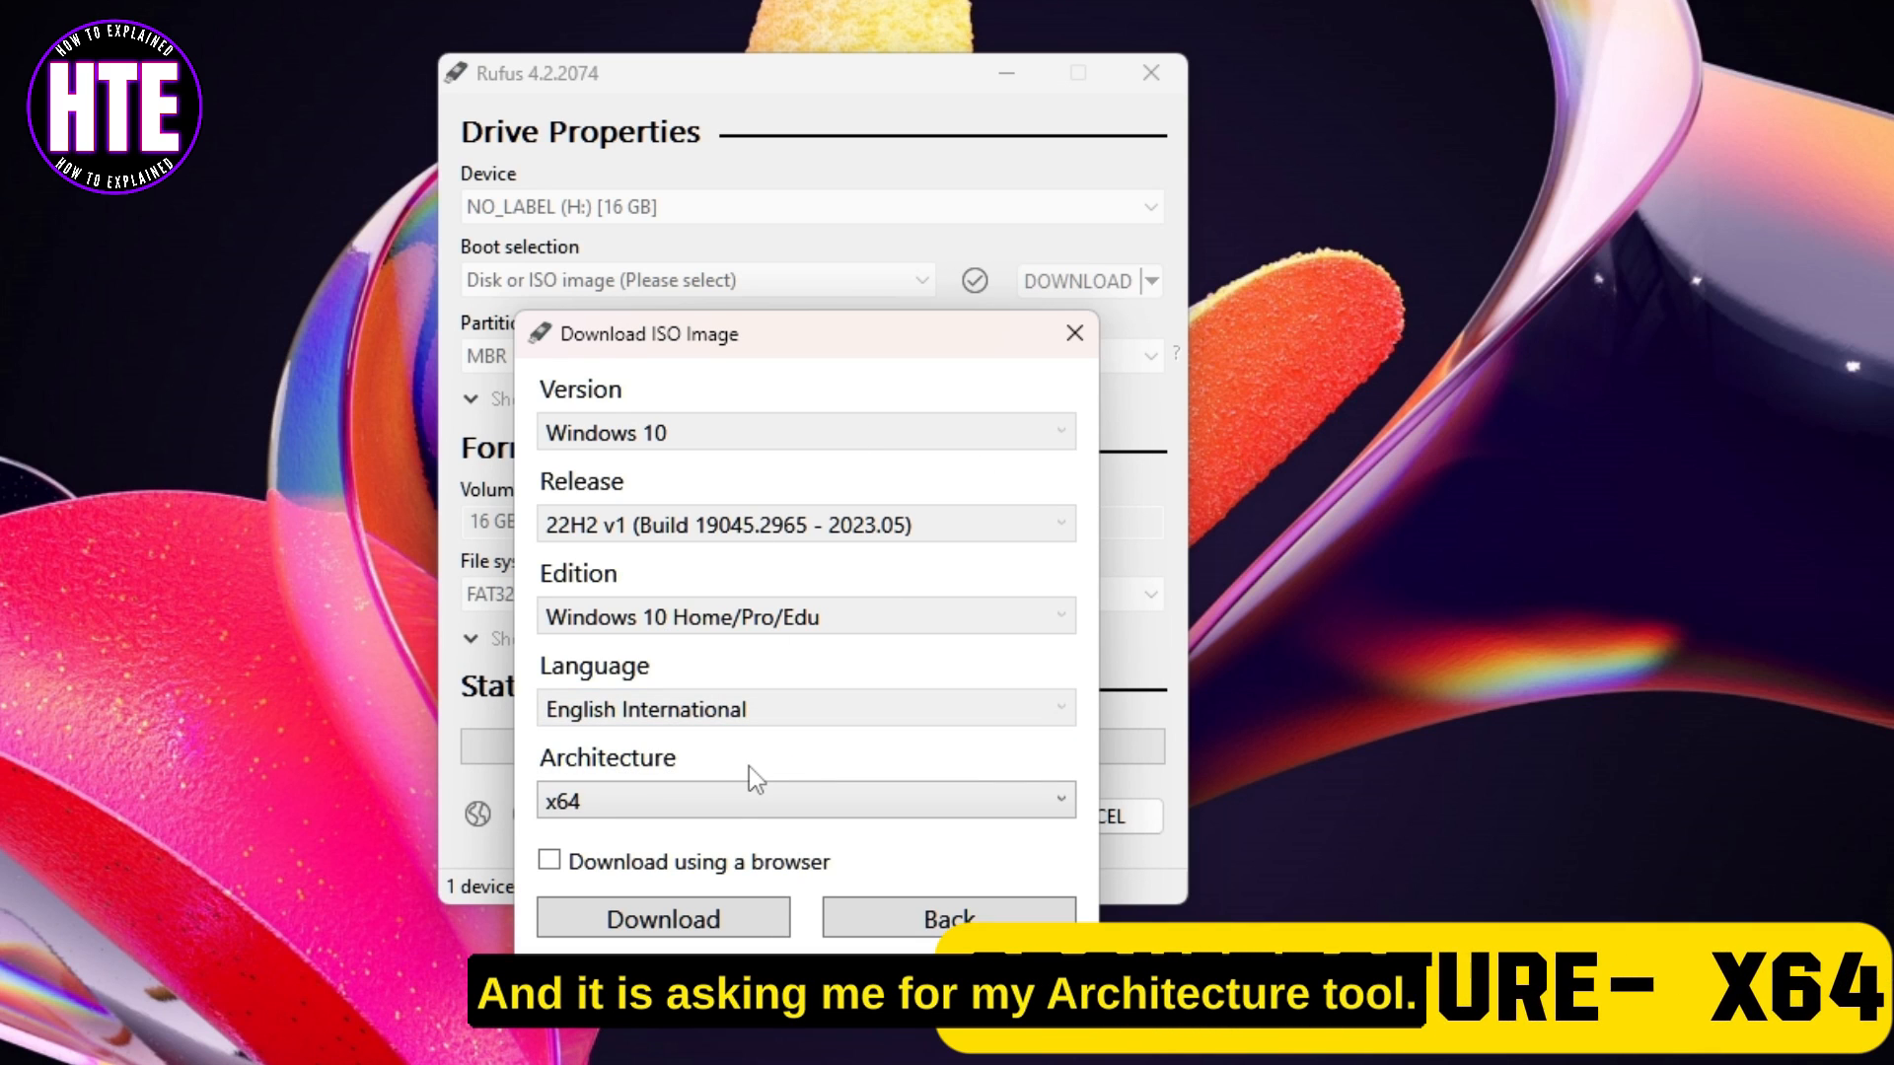
# - Choose the x64 architecture and download the ISO as Win10_22H2_EnglishInternational_x64v1.iso in the Downloads folder
pyautogui.click(681, 814)
pyautogui.click(688, 804)
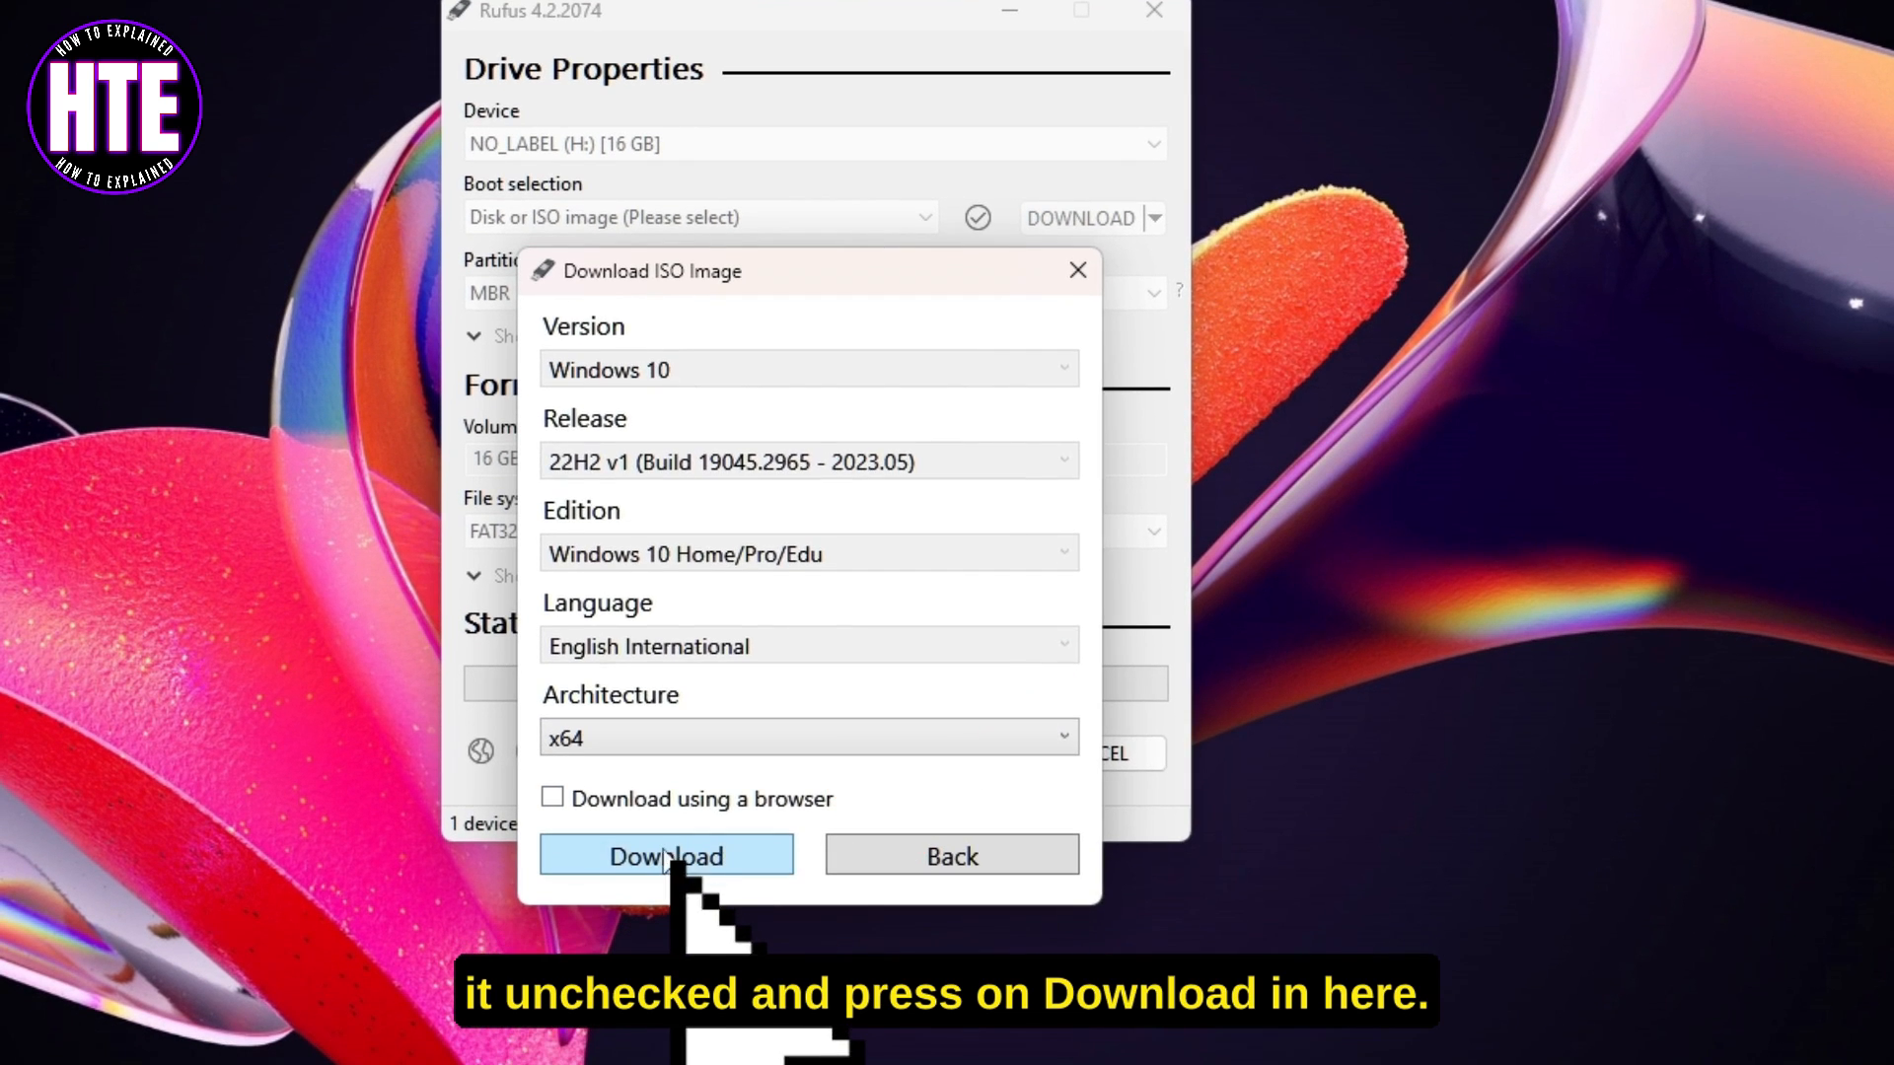
pyautogui.click(680, 914)
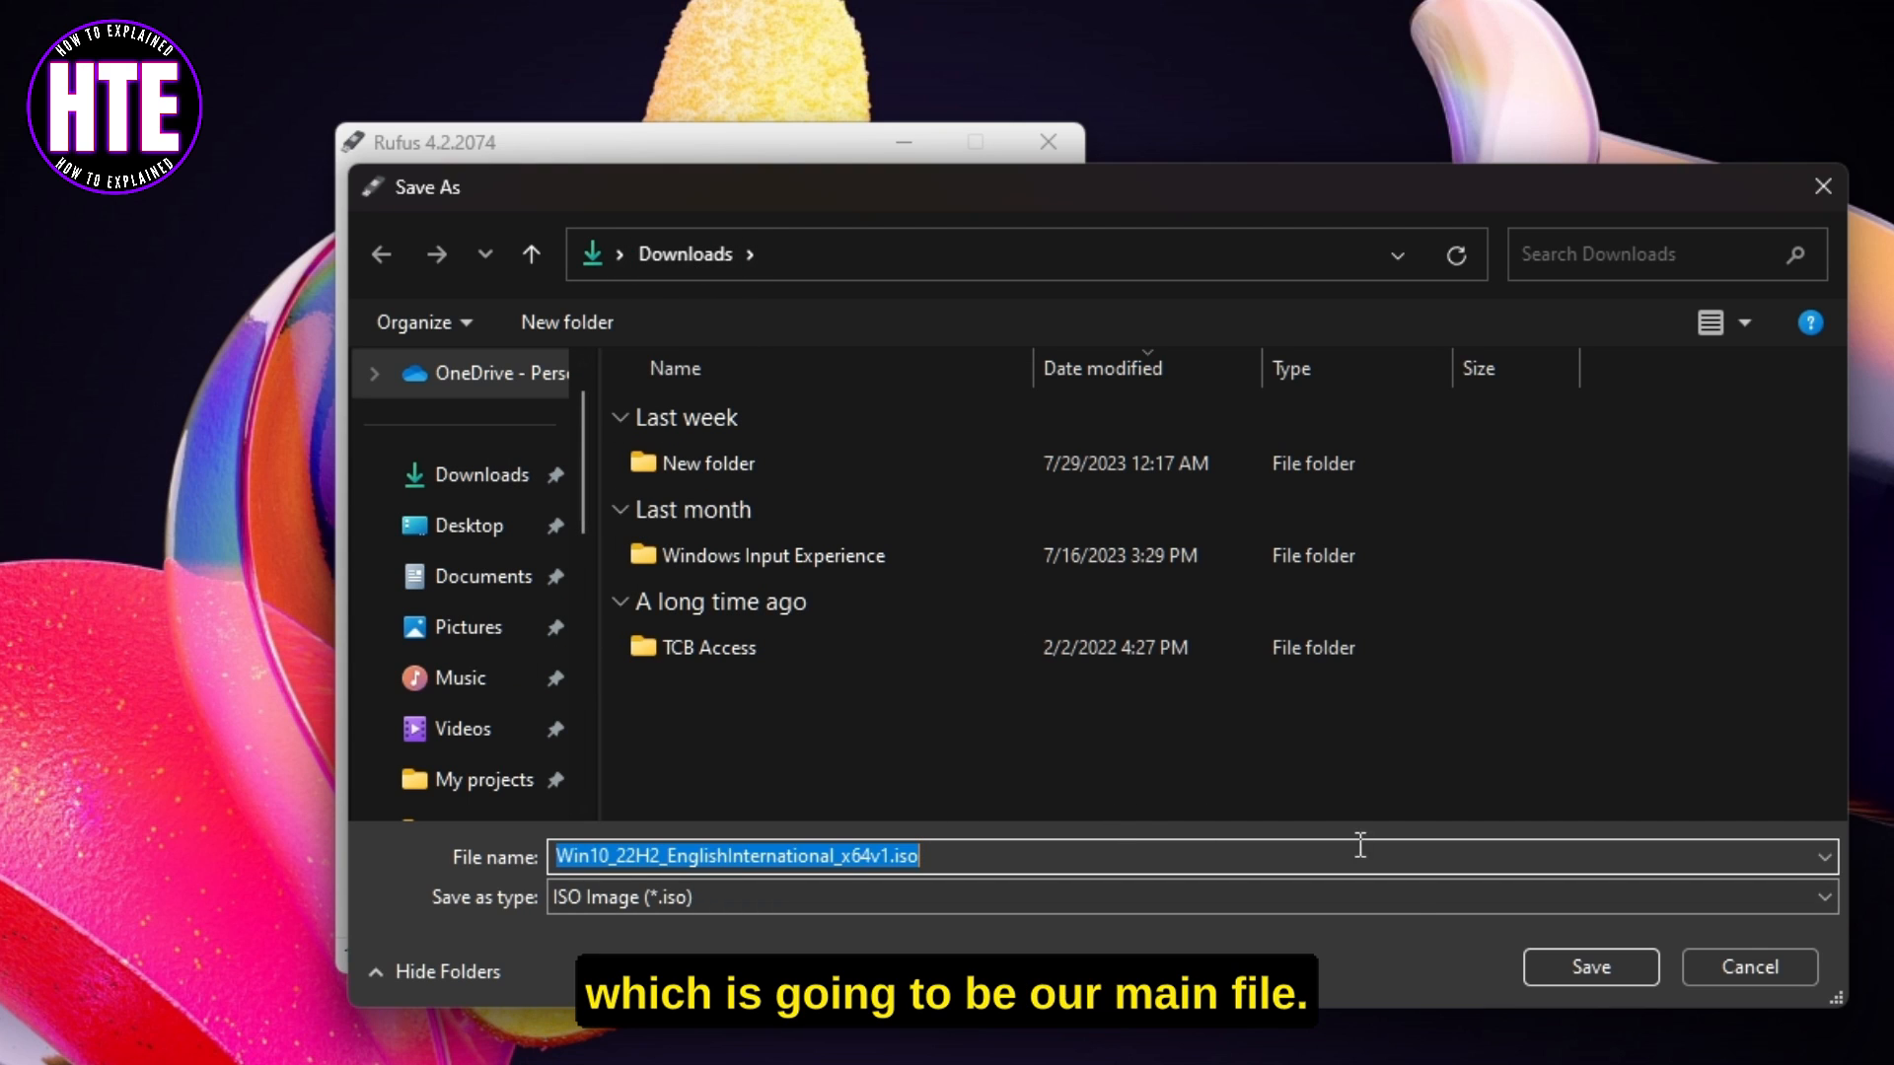
pyautogui.click(1592, 972)
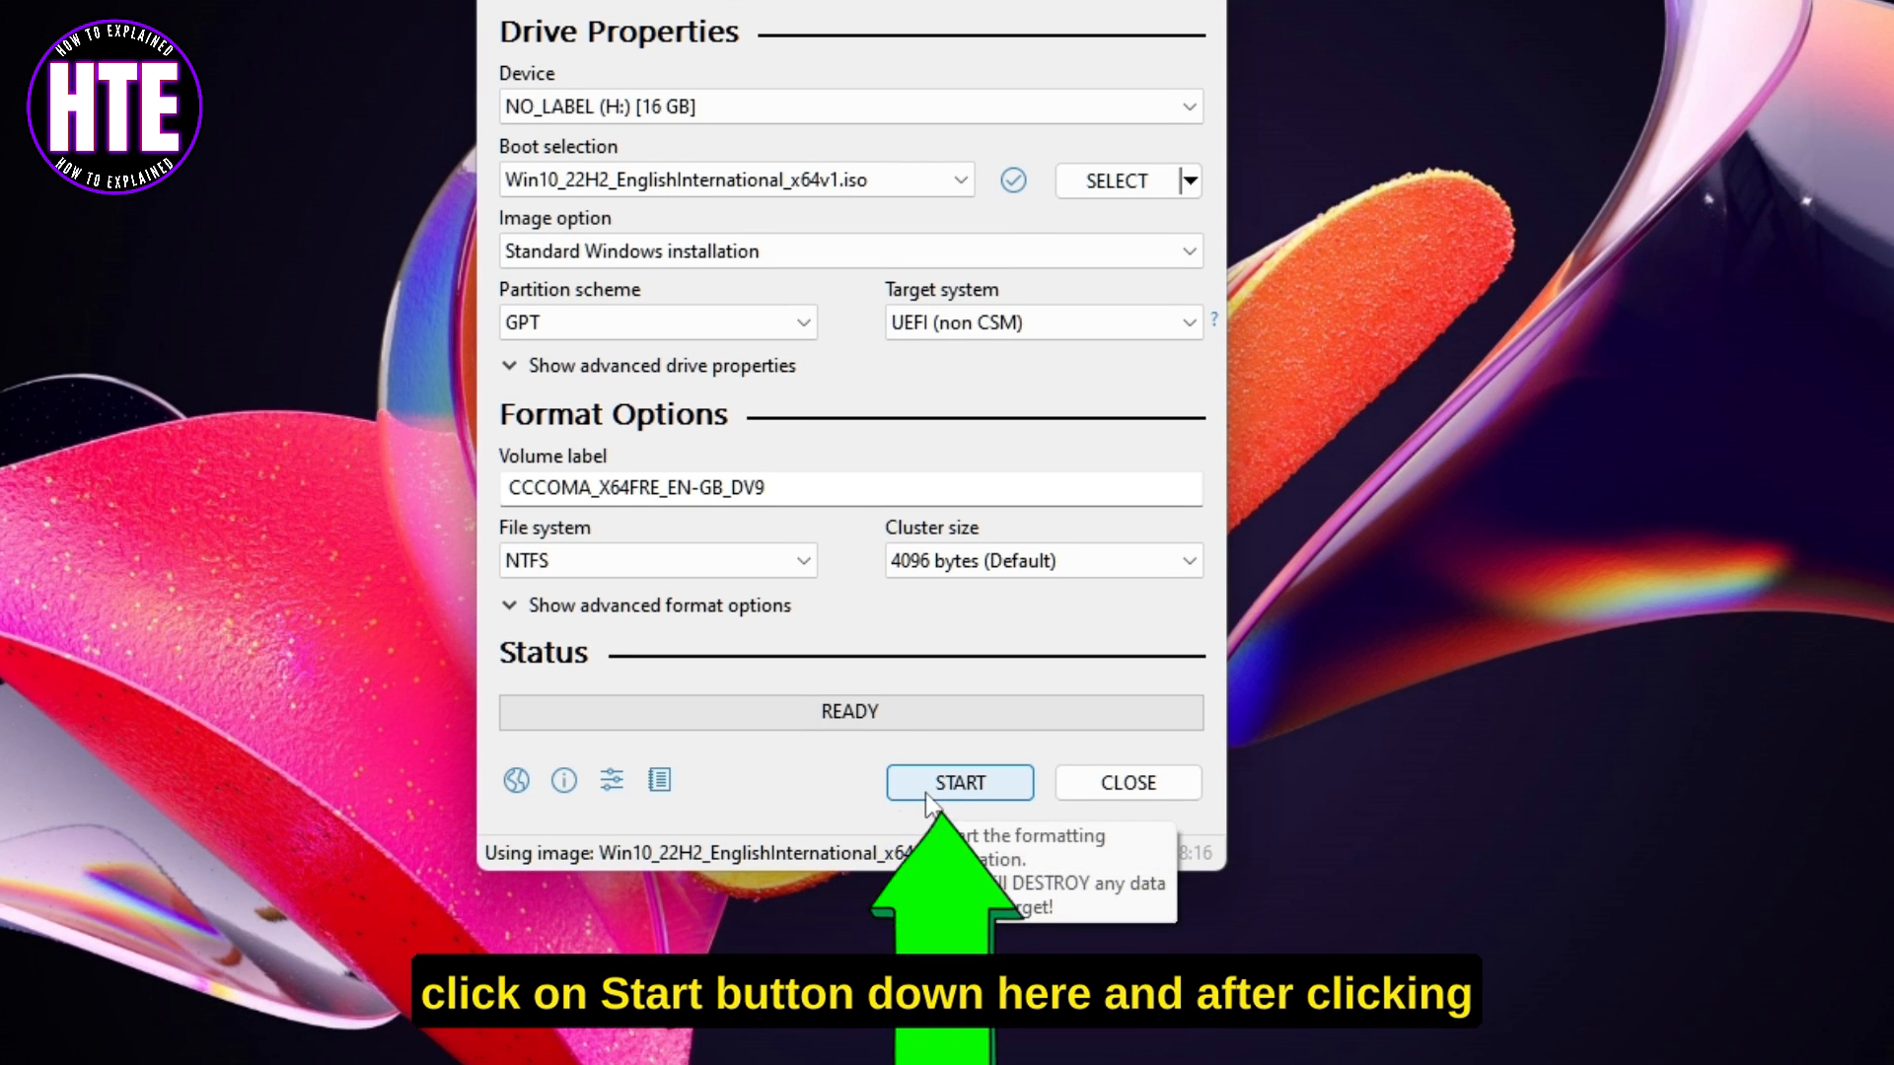
# - Write the Windows 10 ISO to drive H: with this user's regional options, data collection and BitLocker encryption disabled, accepting the data erasure, and close Rufus
pyautogui.click(925, 792)
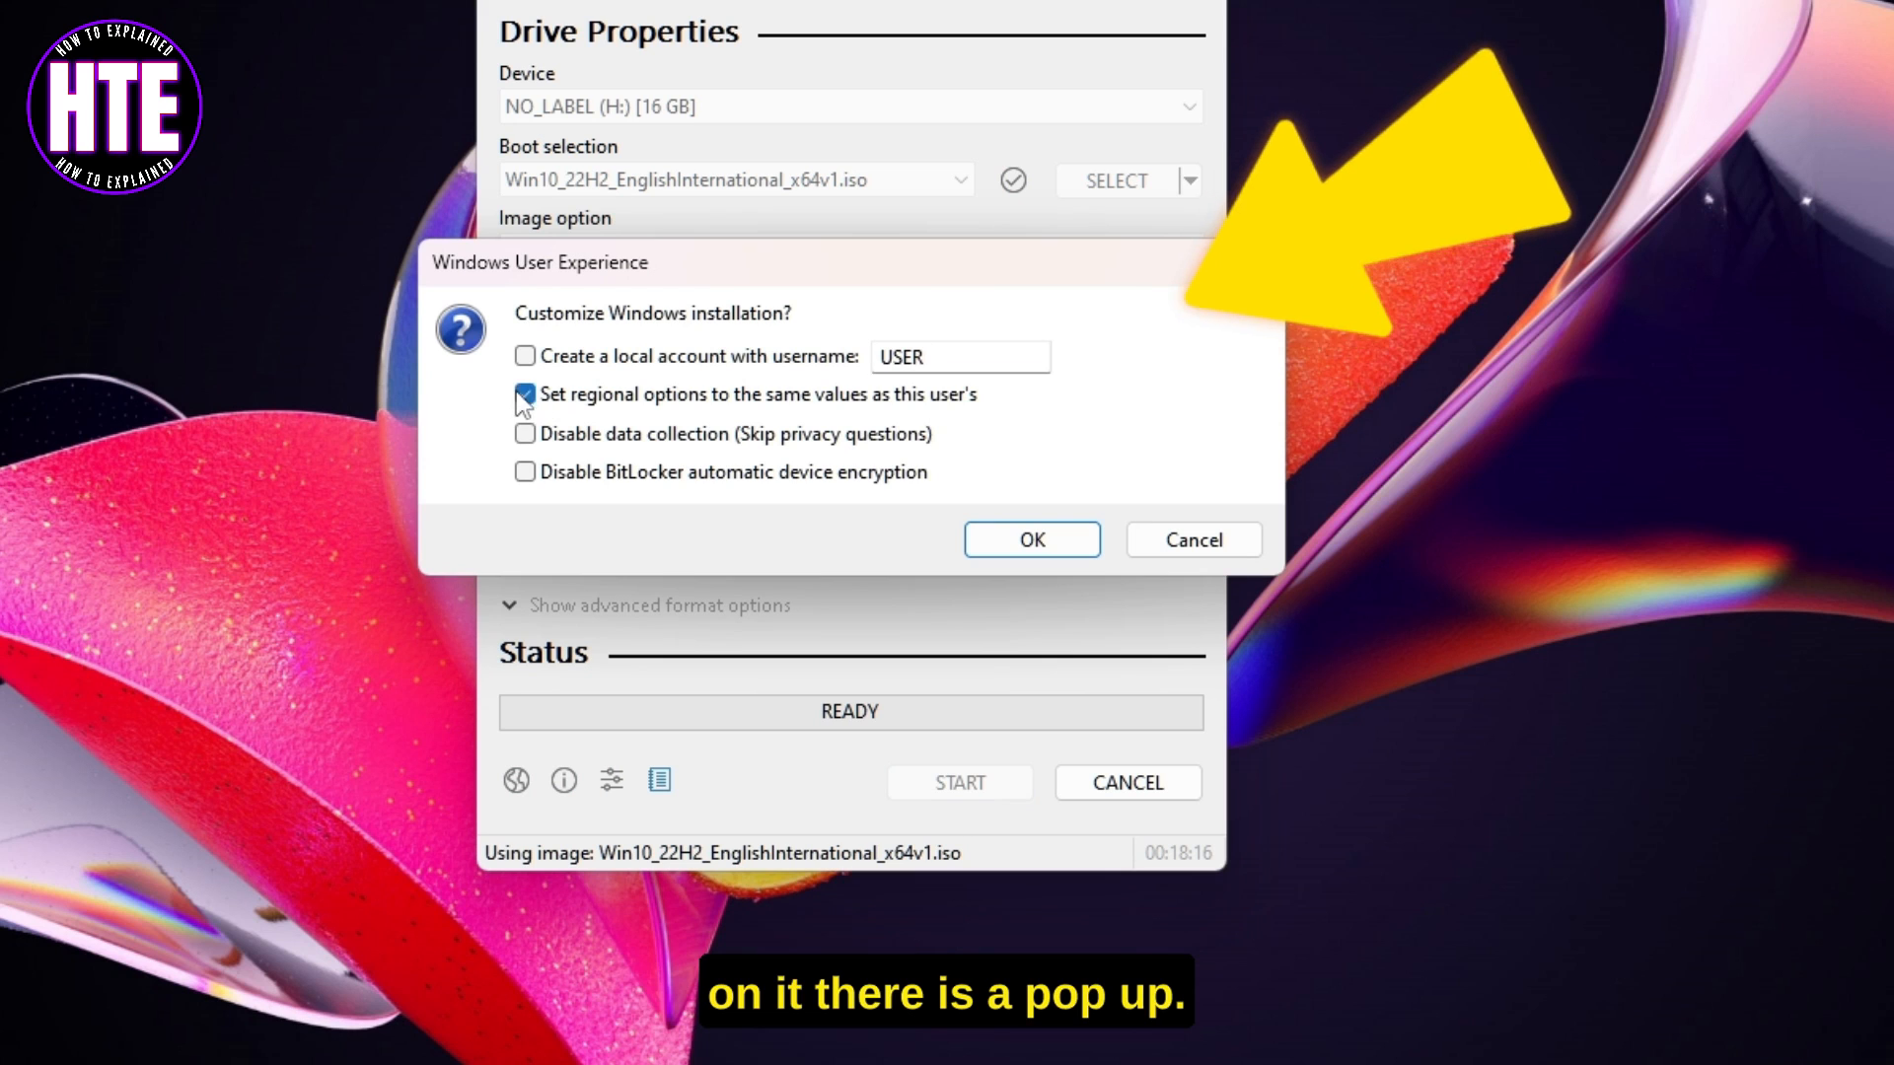
pyautogui.click(524, 434)
pyautogui.click(525, 472)
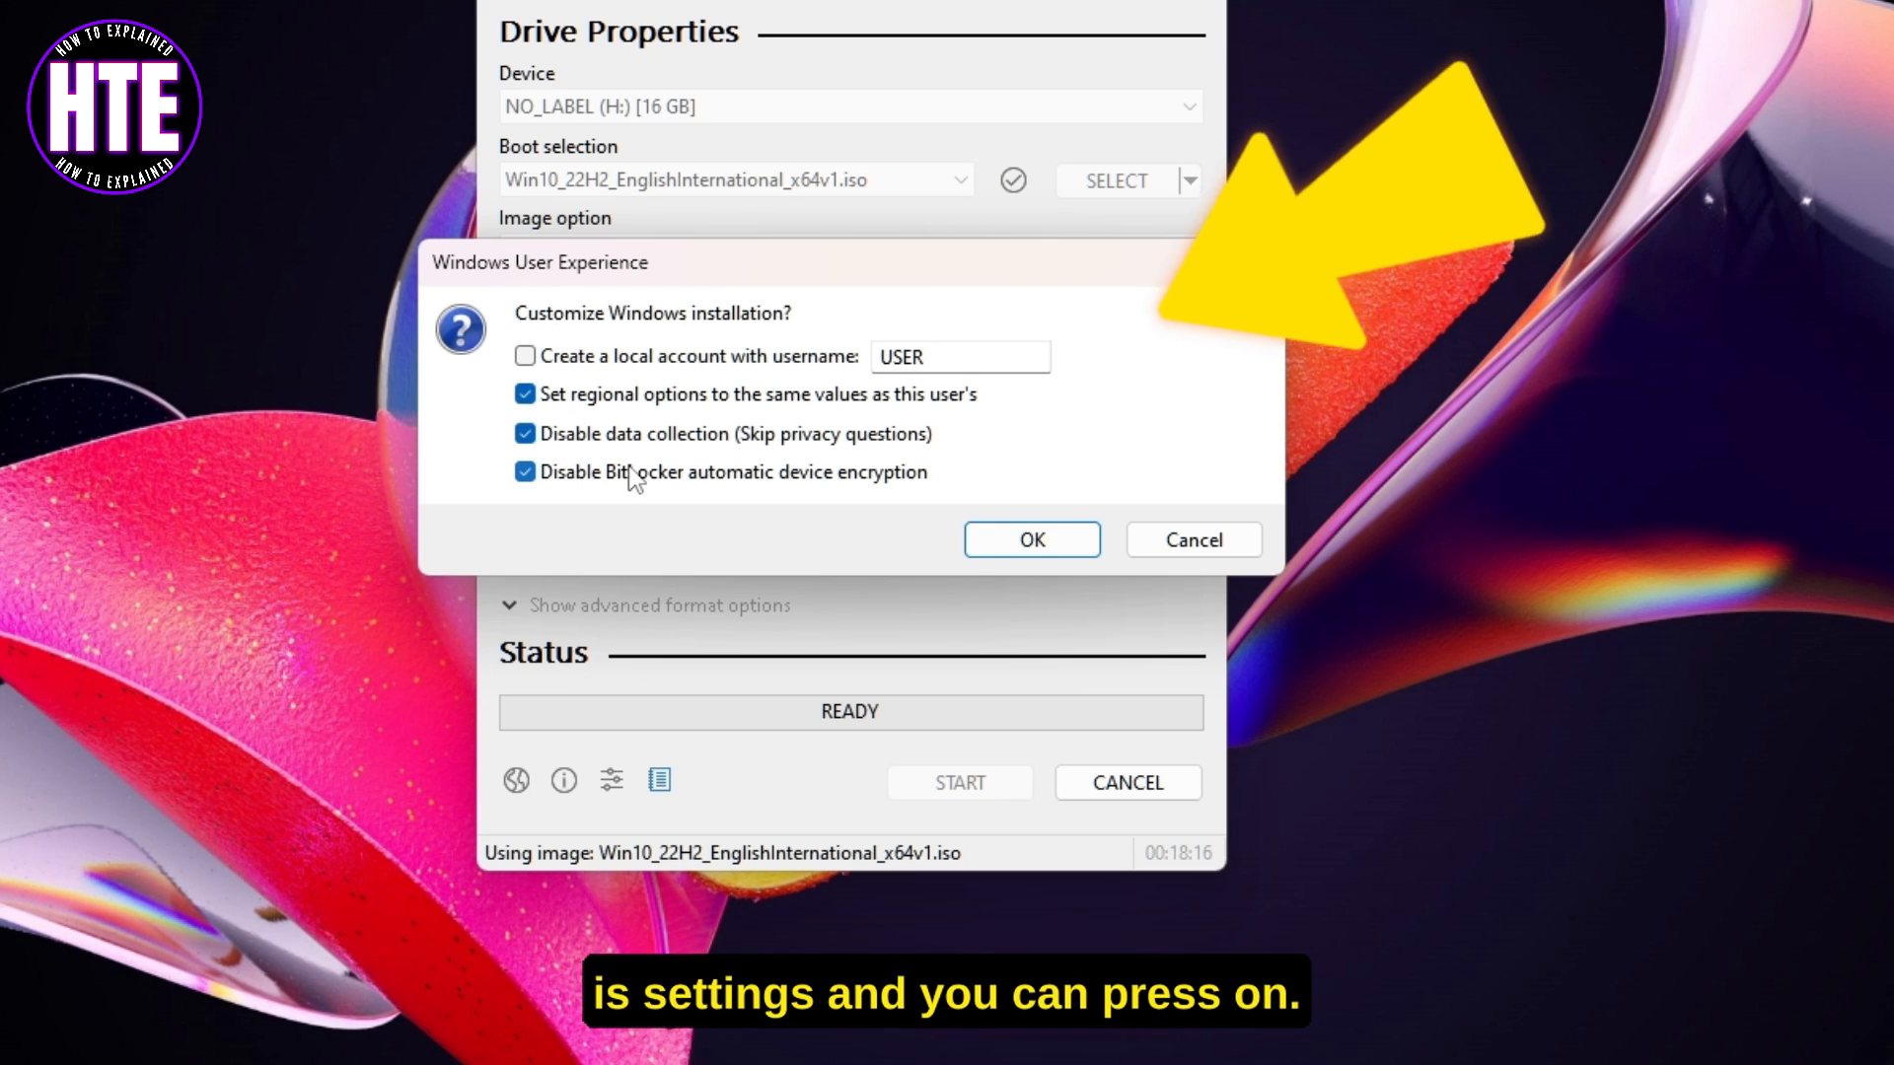
pyautogui.click(1034, 540)
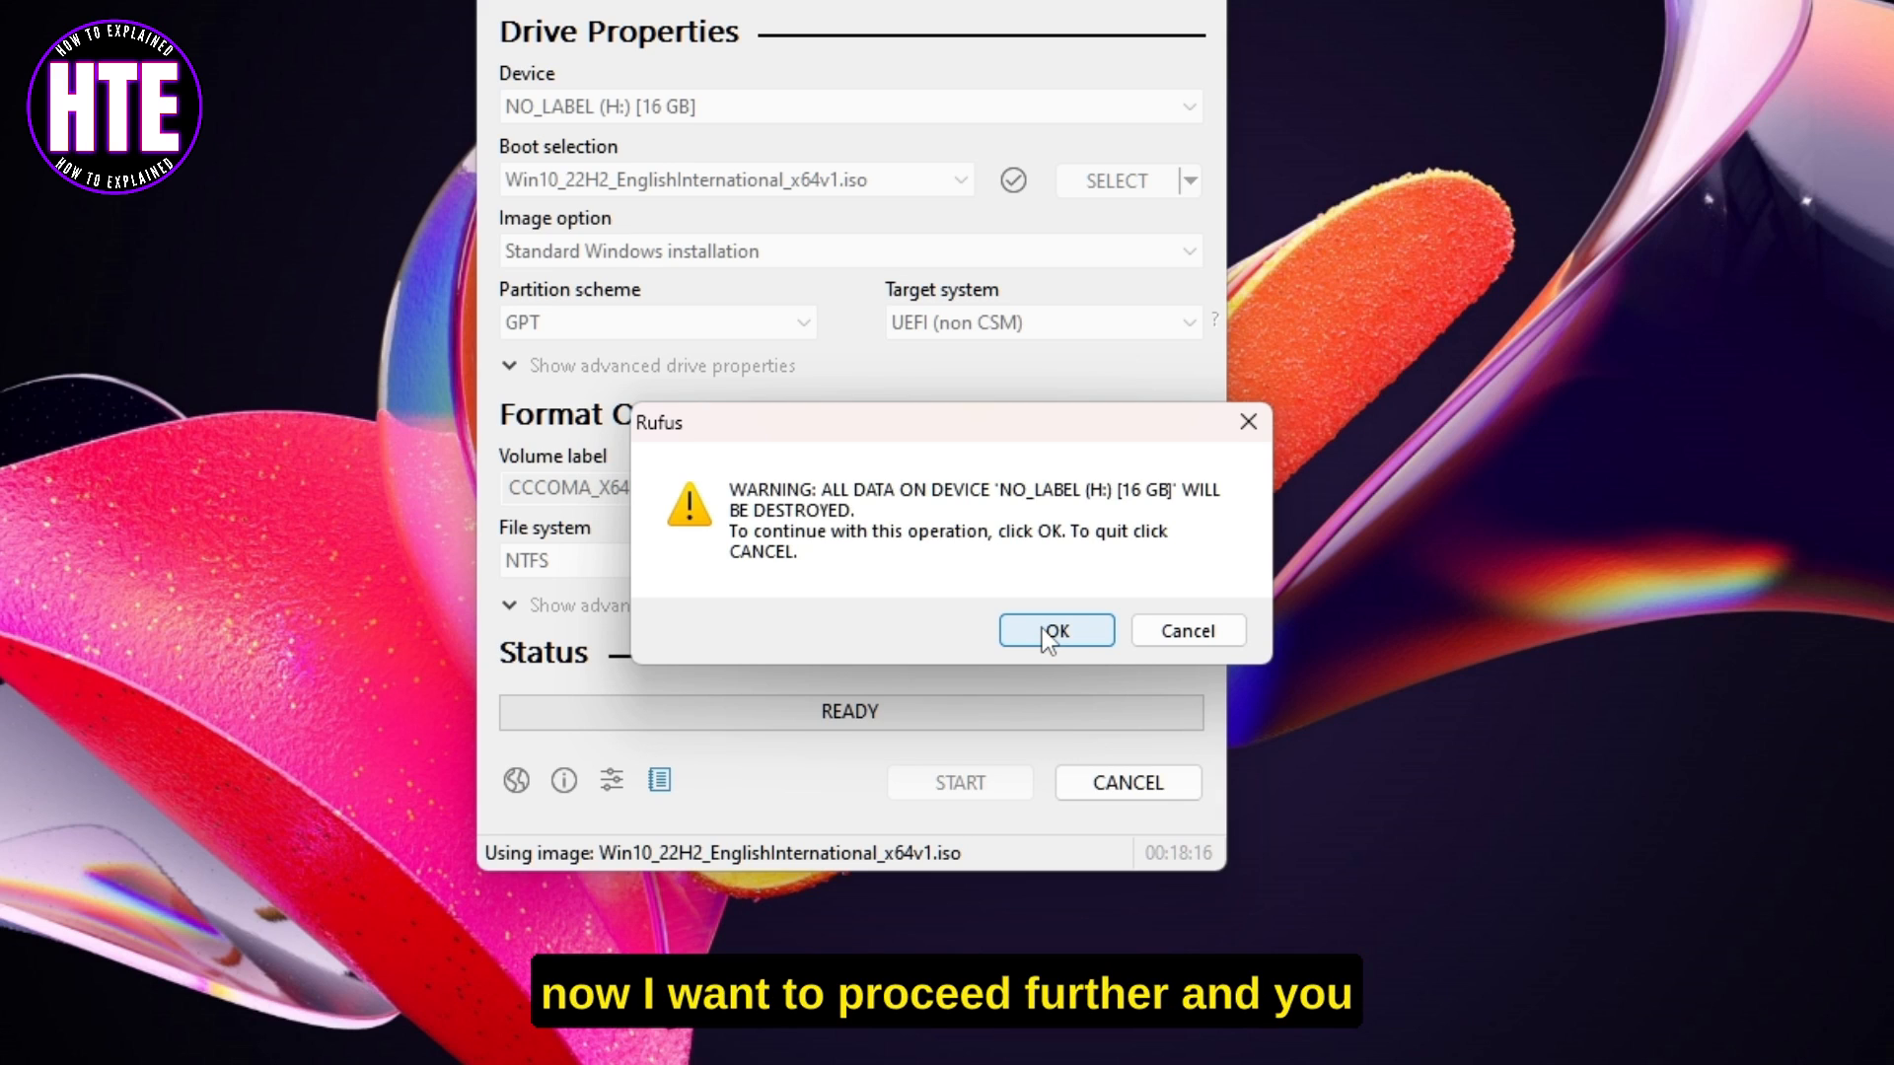
pyautogui.click(1085, 634)
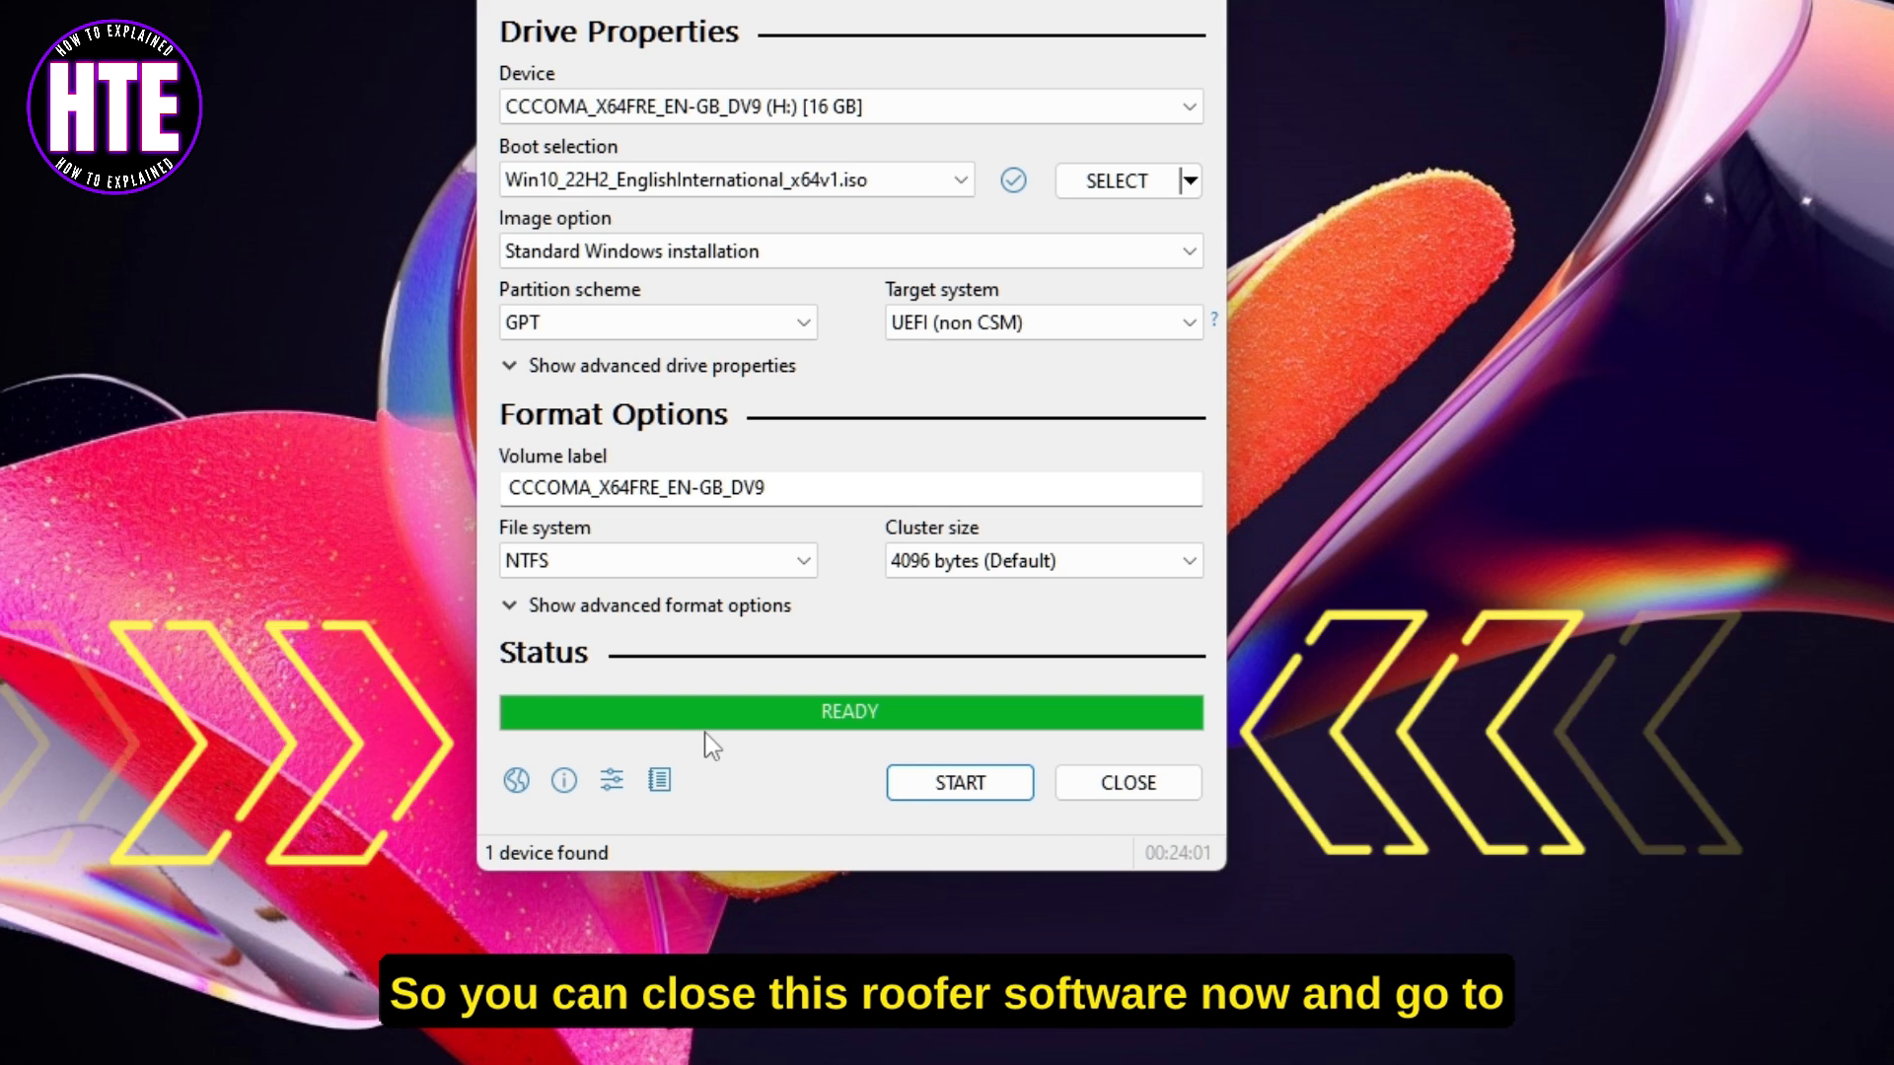
pyautogui.click(1131, 791)
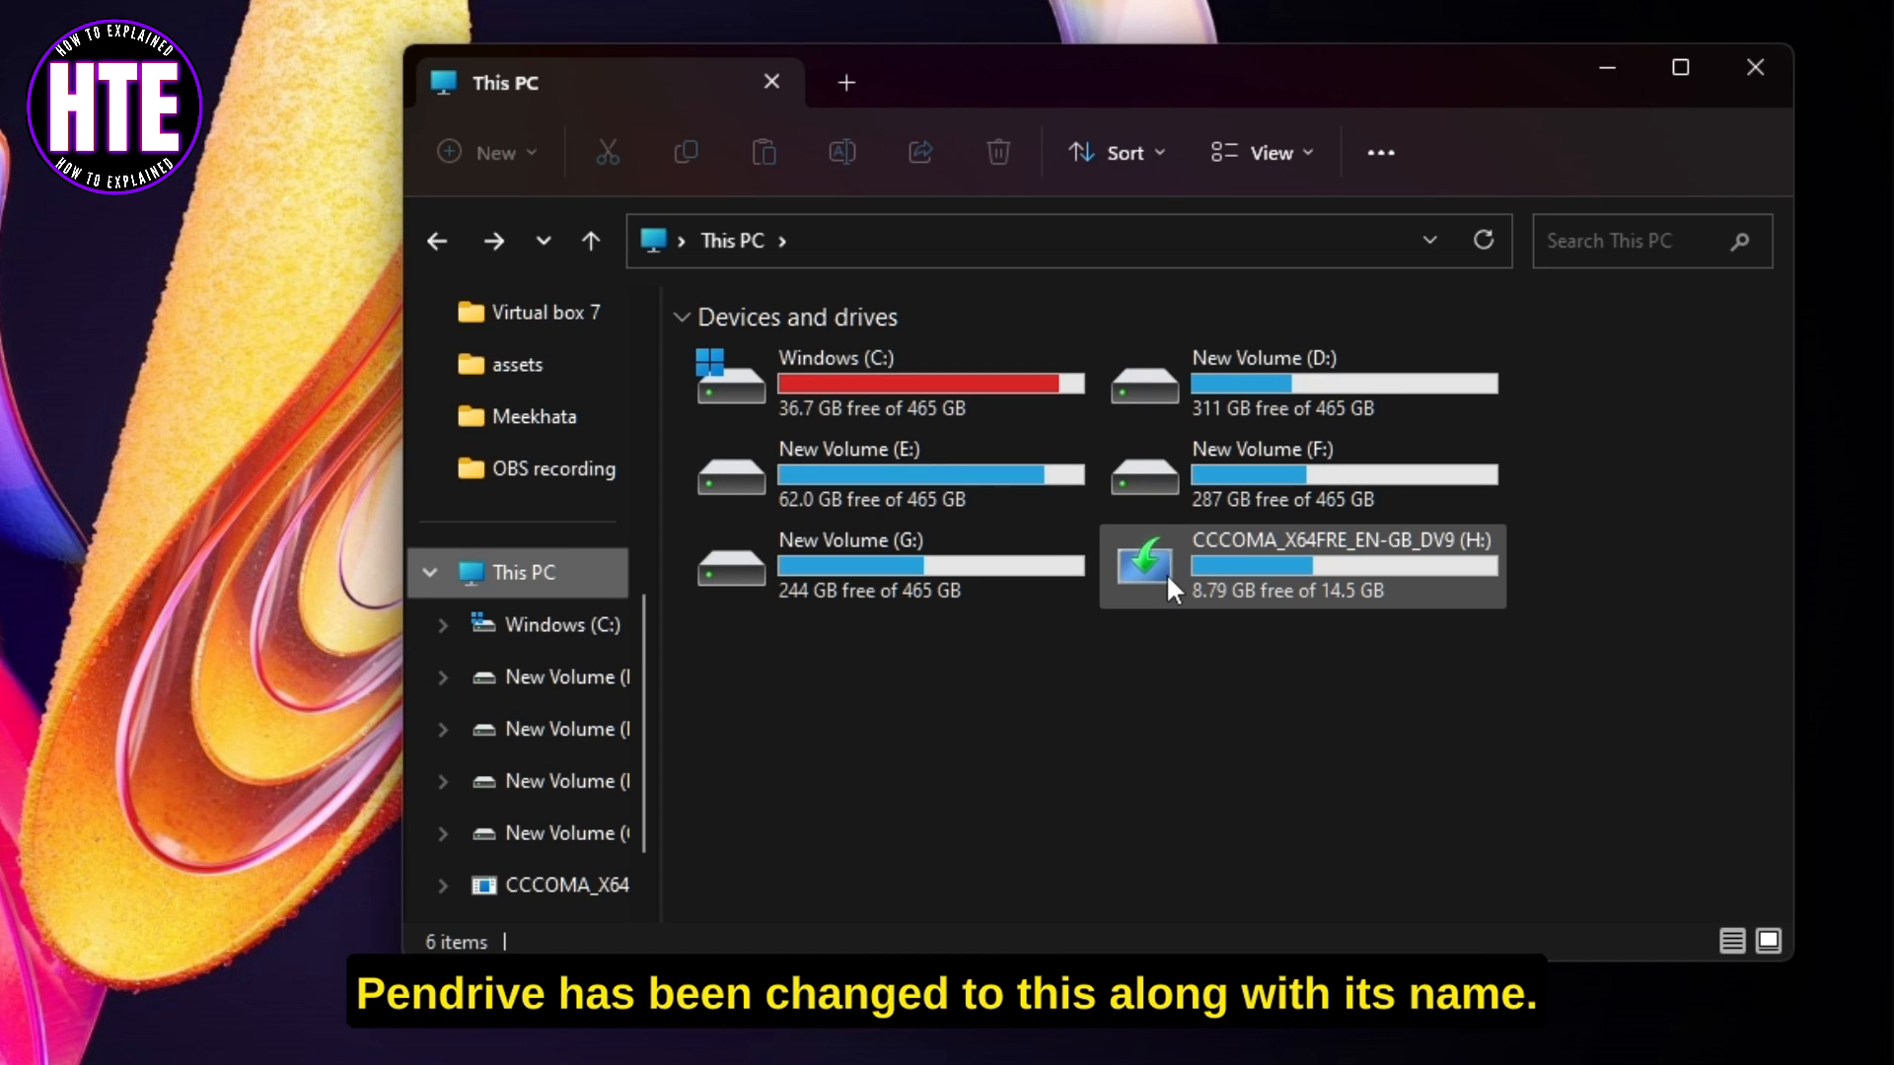
# - Open the CCCOMA_X64FRE_EN-GB_DV9 (H:) drive in File Explorer to check its installation files, and eject it from This PC
pyautogui.moveTo(1154, 566)
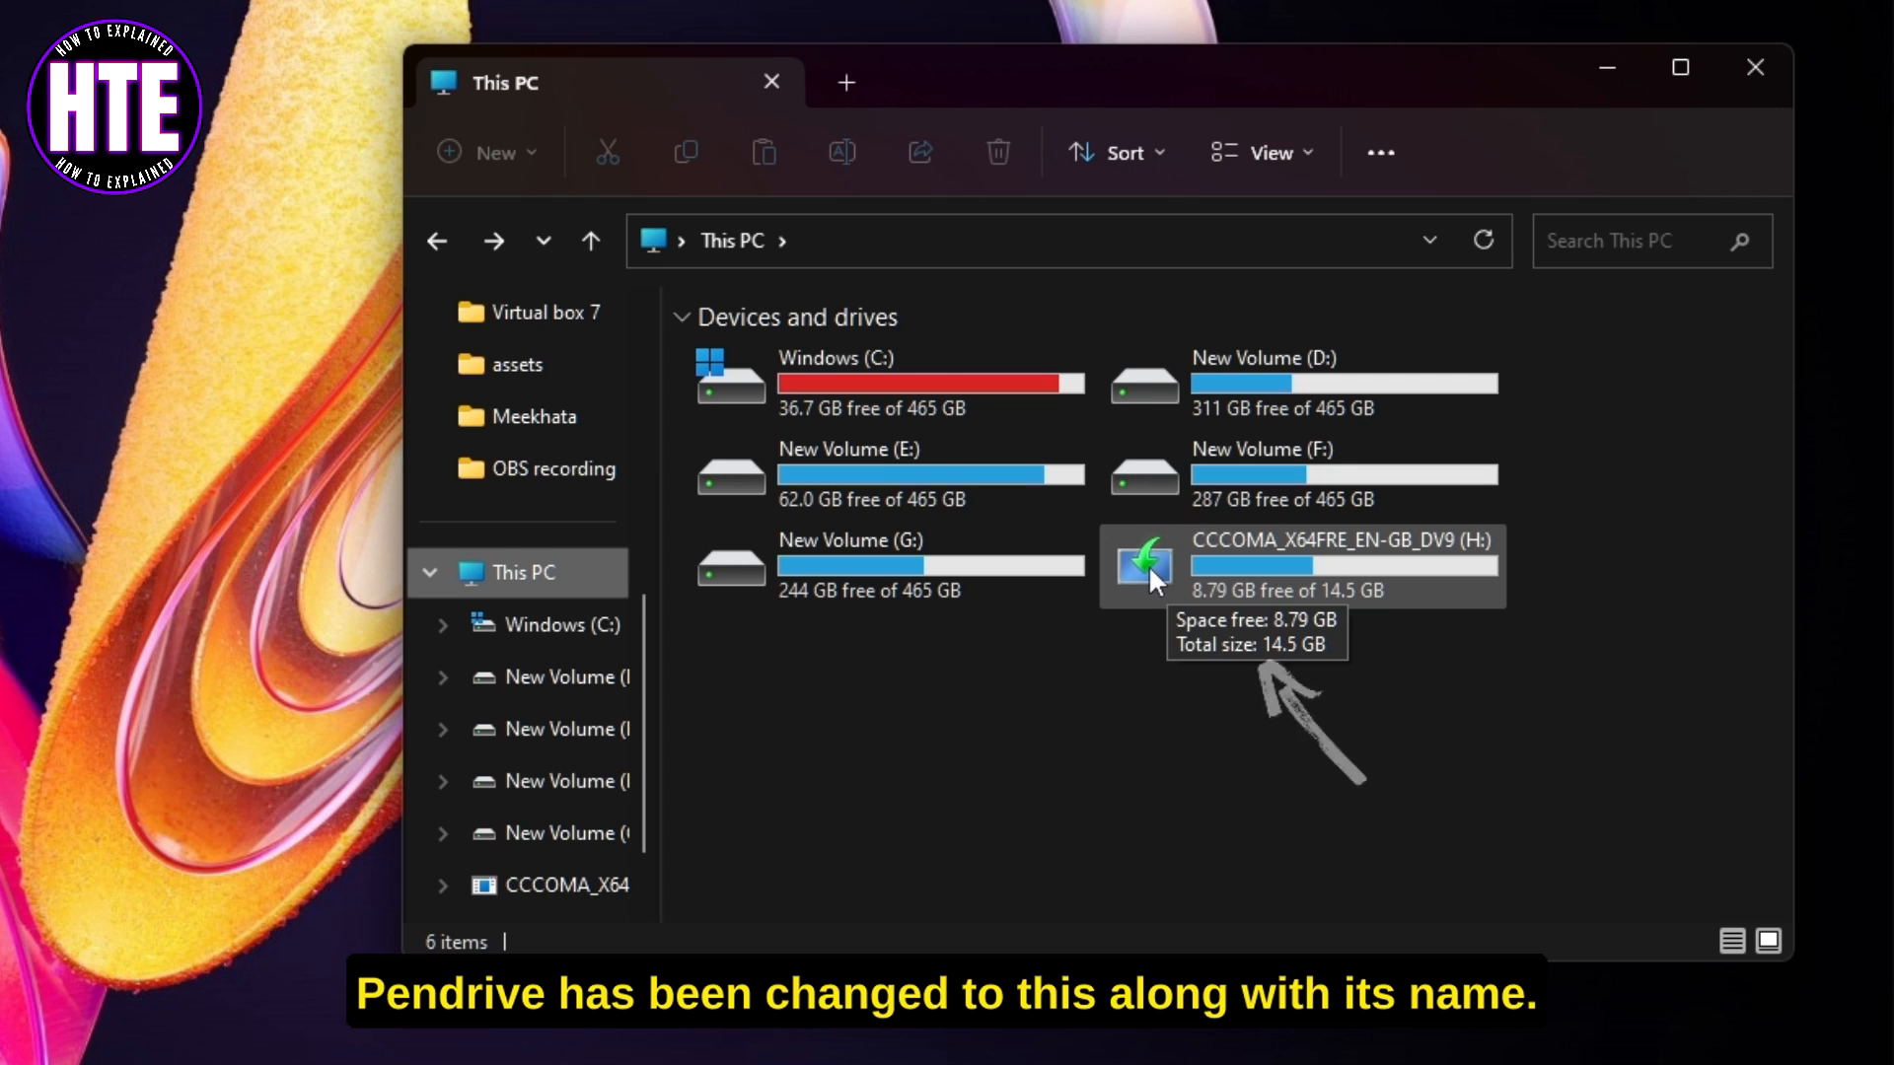
pyautogui.doubleClick(1257, 568)
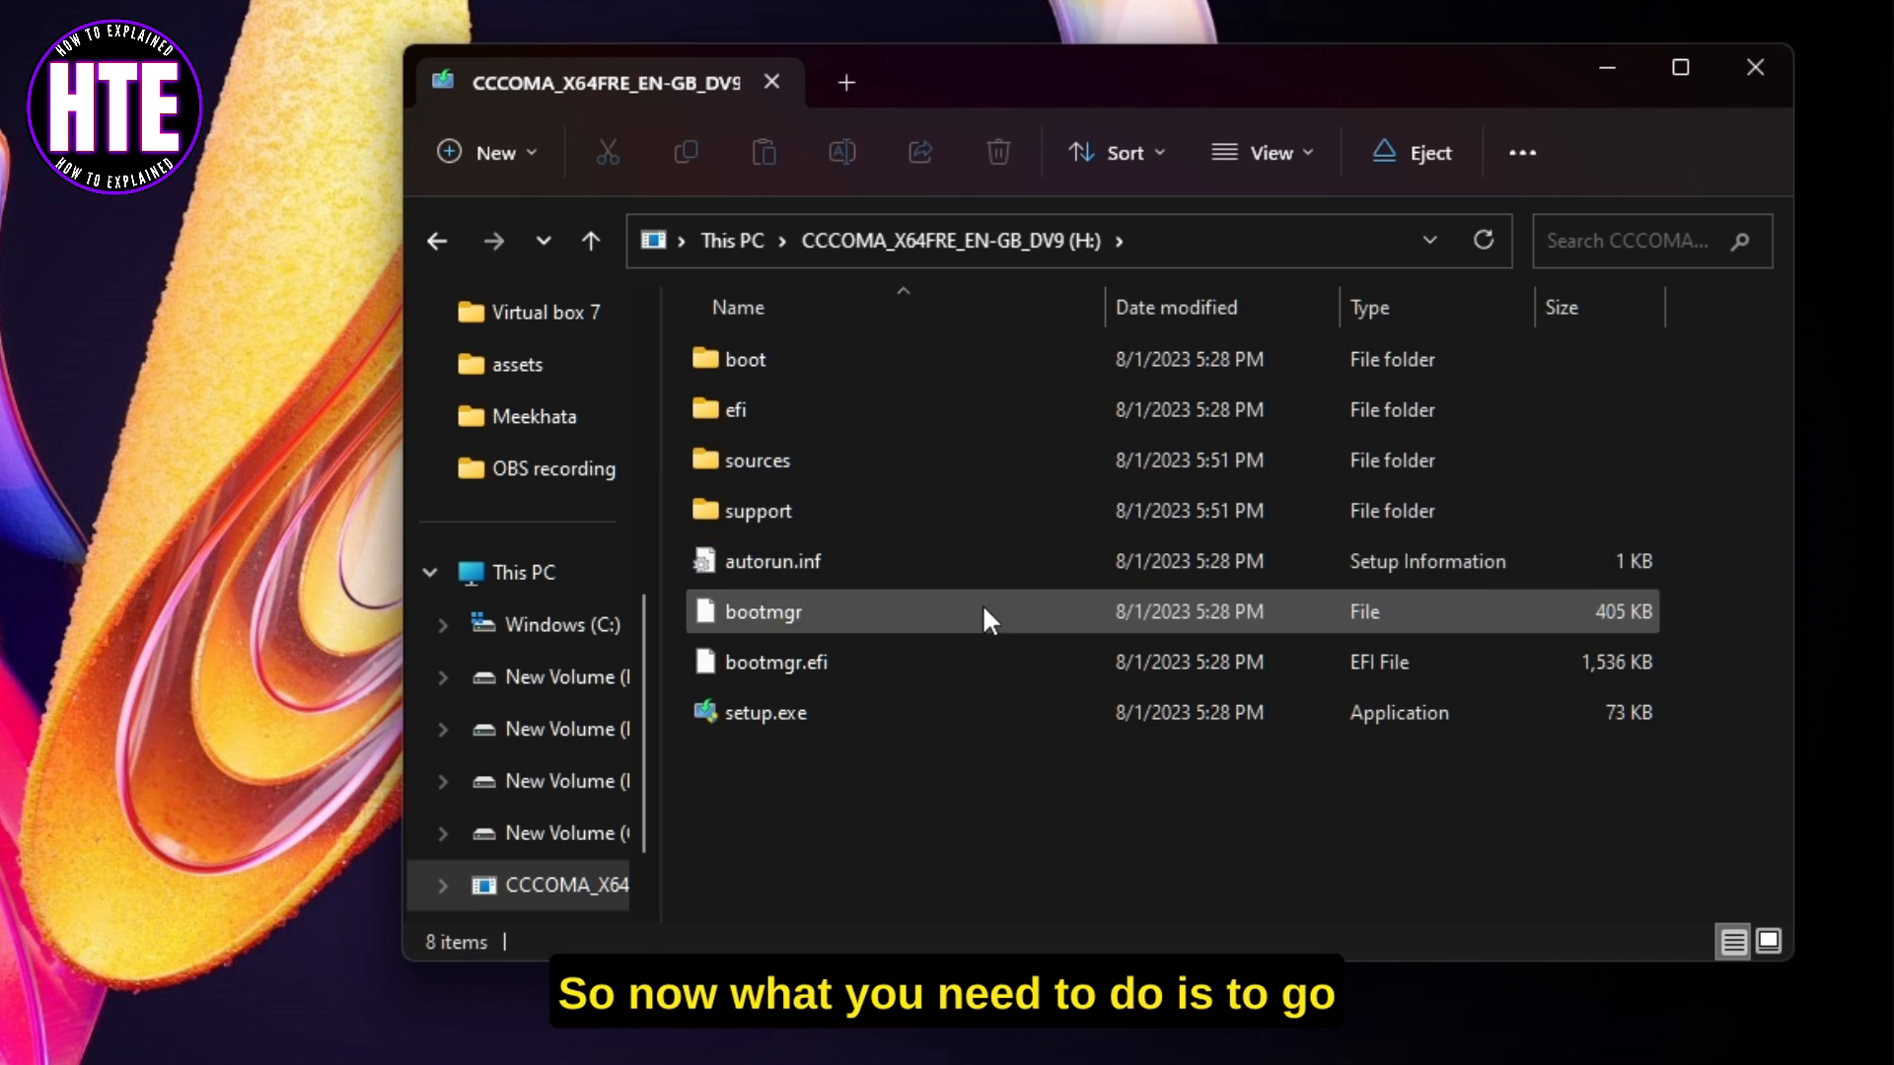
pyautogui.hotkey('alt', 'Left')
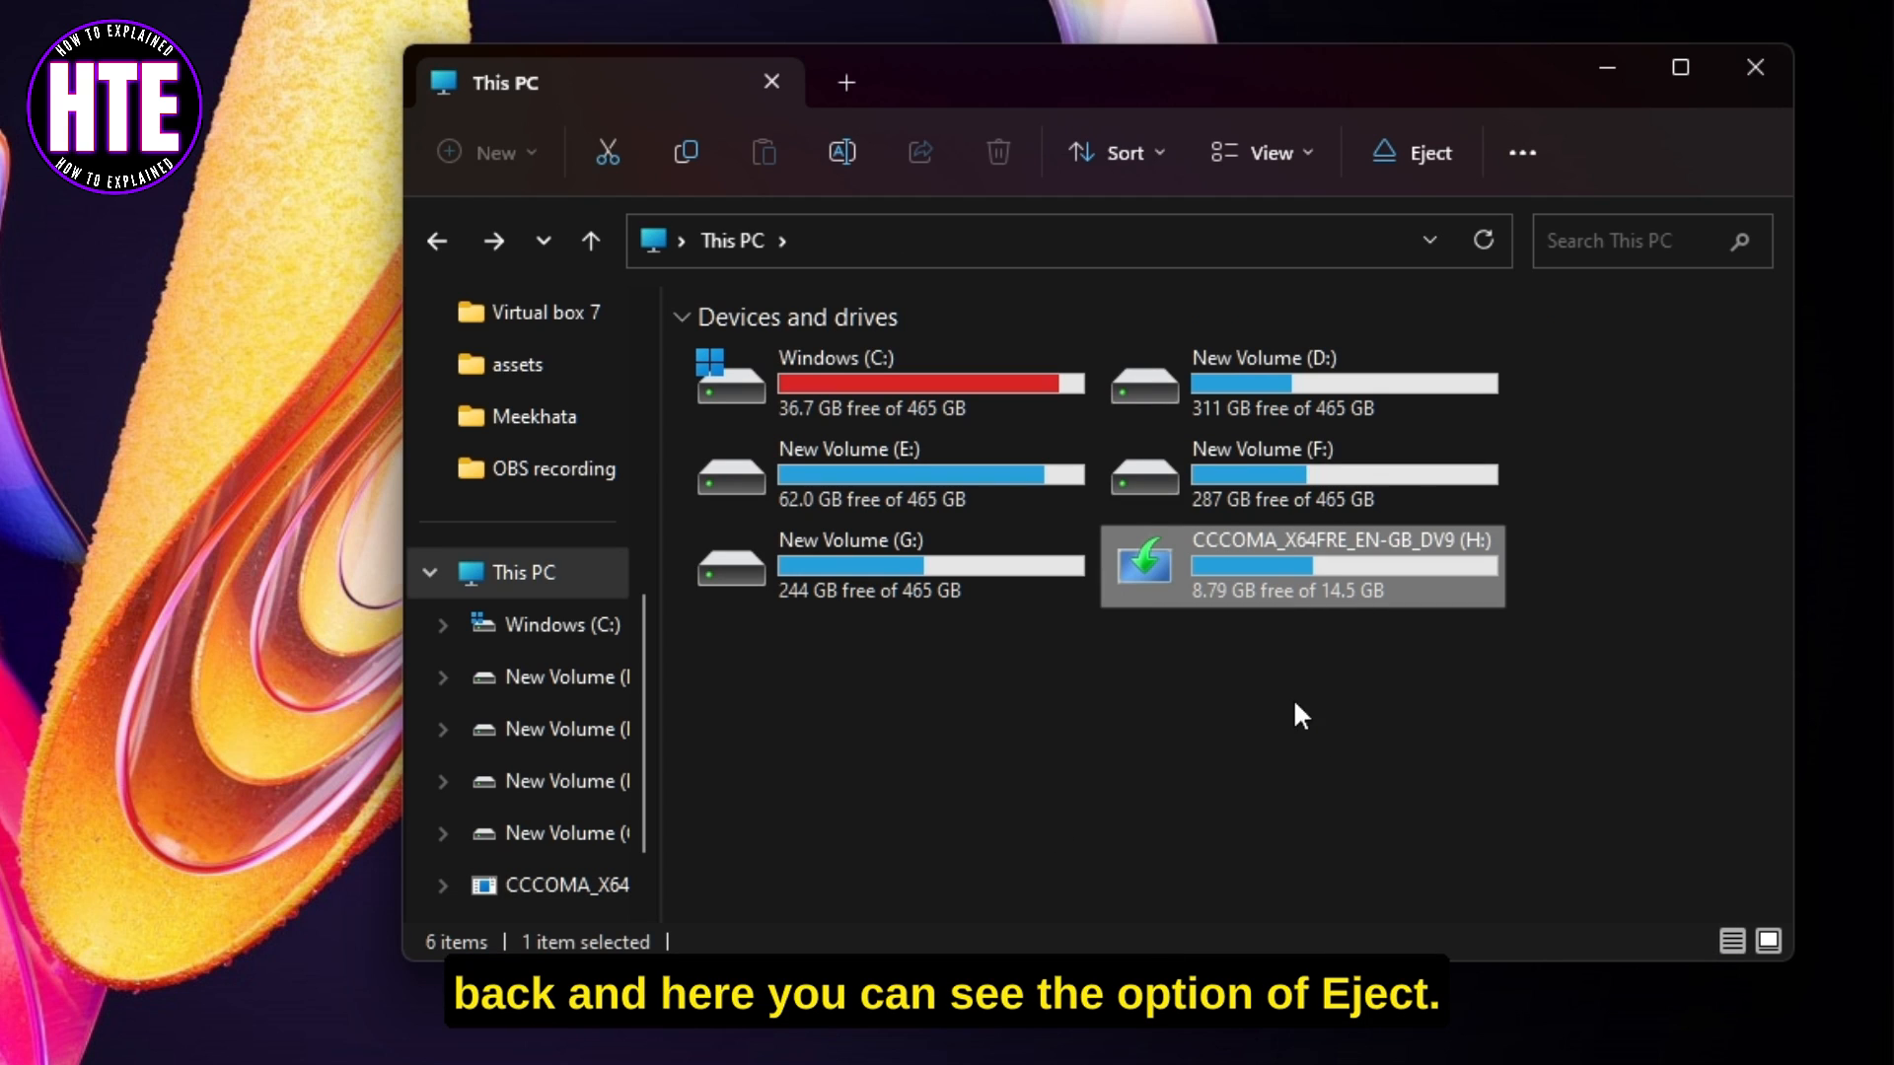
pyautogui.click(1415, 150)
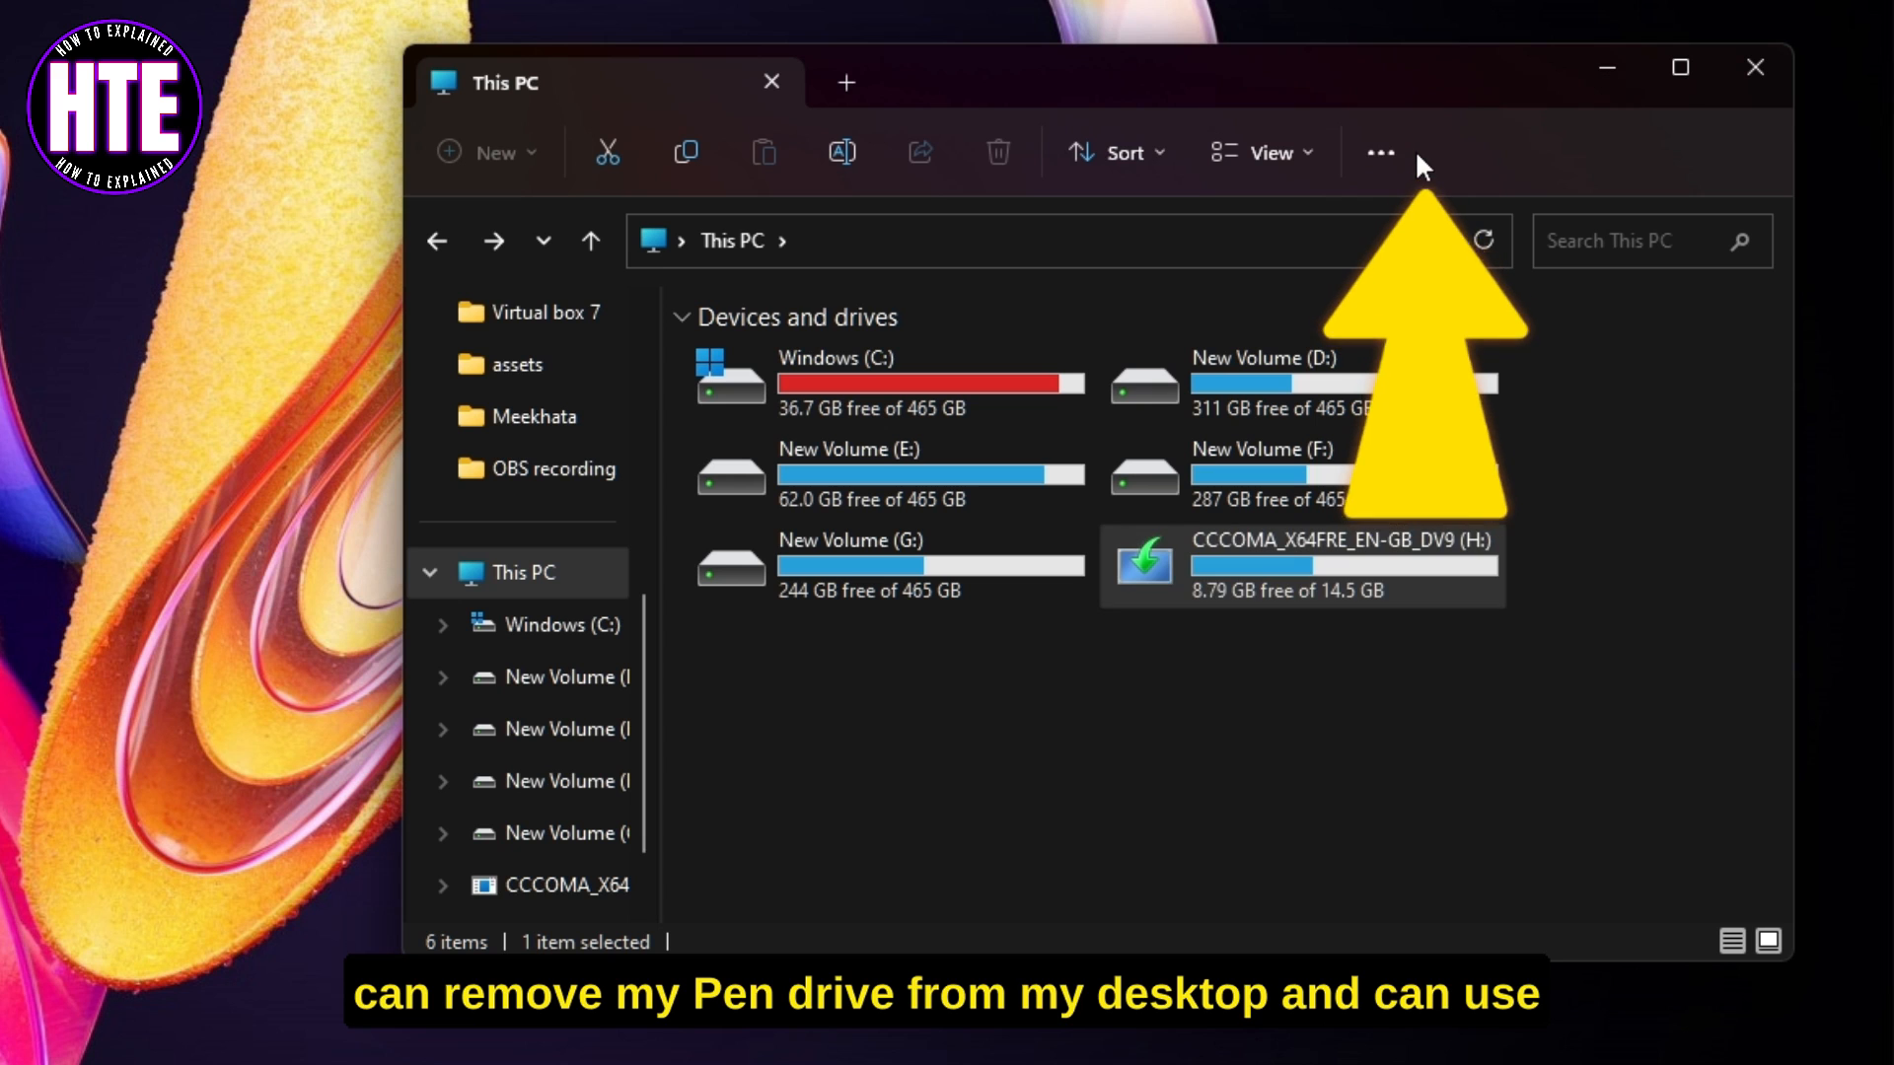